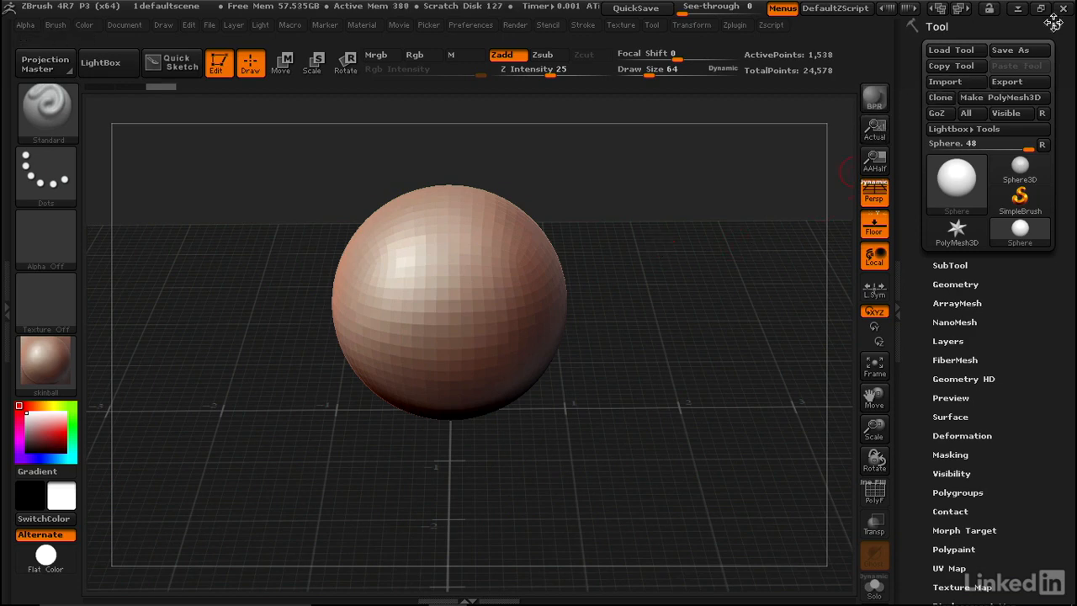
# Close ZBrush without saving the changes to the current project.
pyautogui.click(1062, 12)
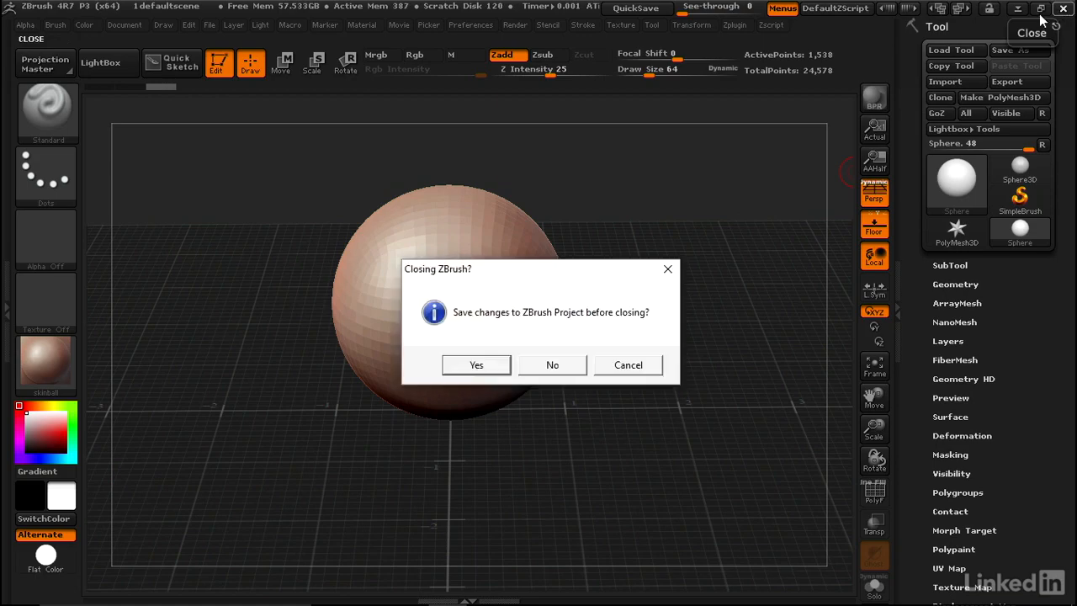
pyautogui.click(553, 366)
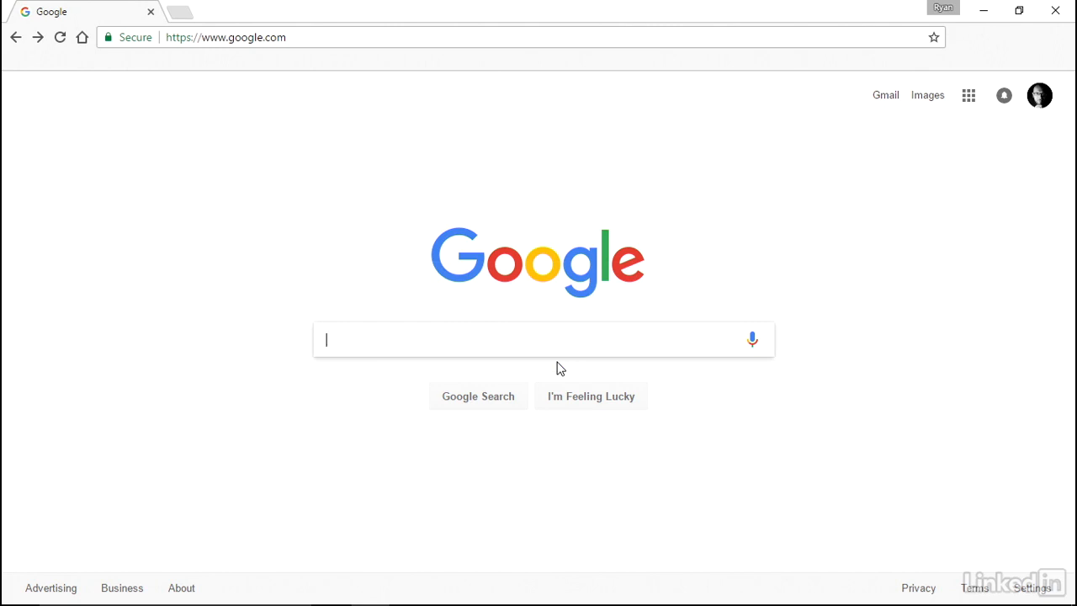
# Search Google for "zbrush middle button plugin" and open the ZBrushCentral thread on the "Middle Button" Plug-in for ZBrush 4R6.
pyautogui.write('zbrus')
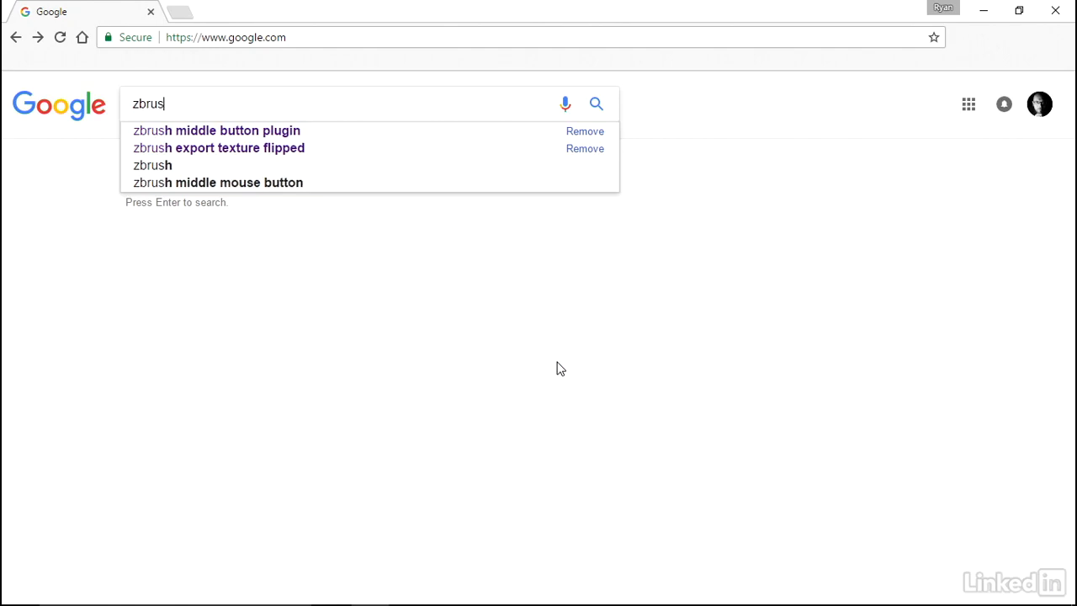
pyautogui.write('h middle button')
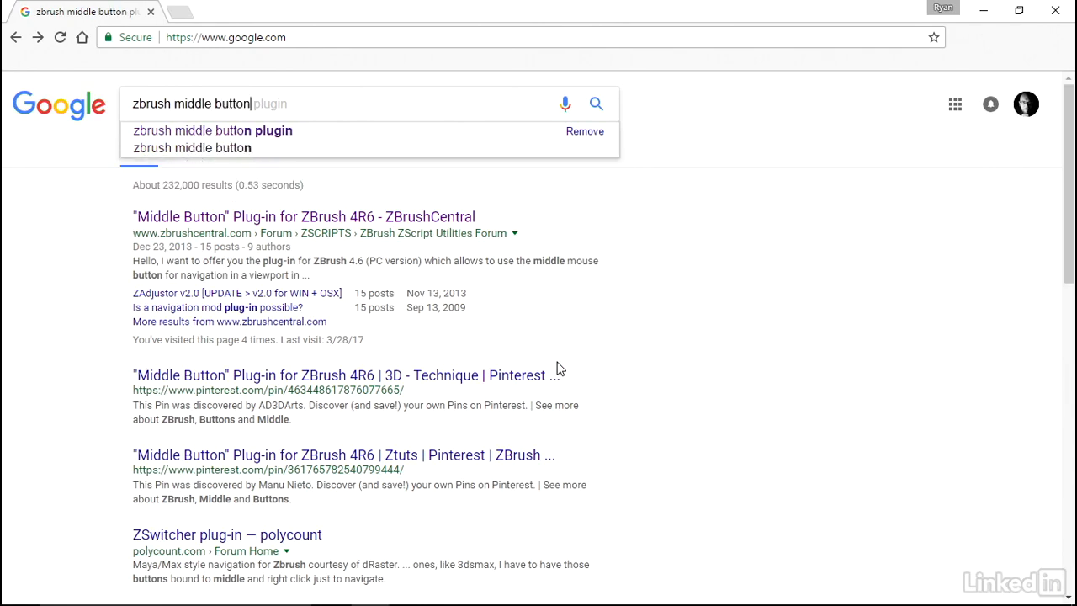
pyautogui.write(' plugin')
pyautogui.press('Return')
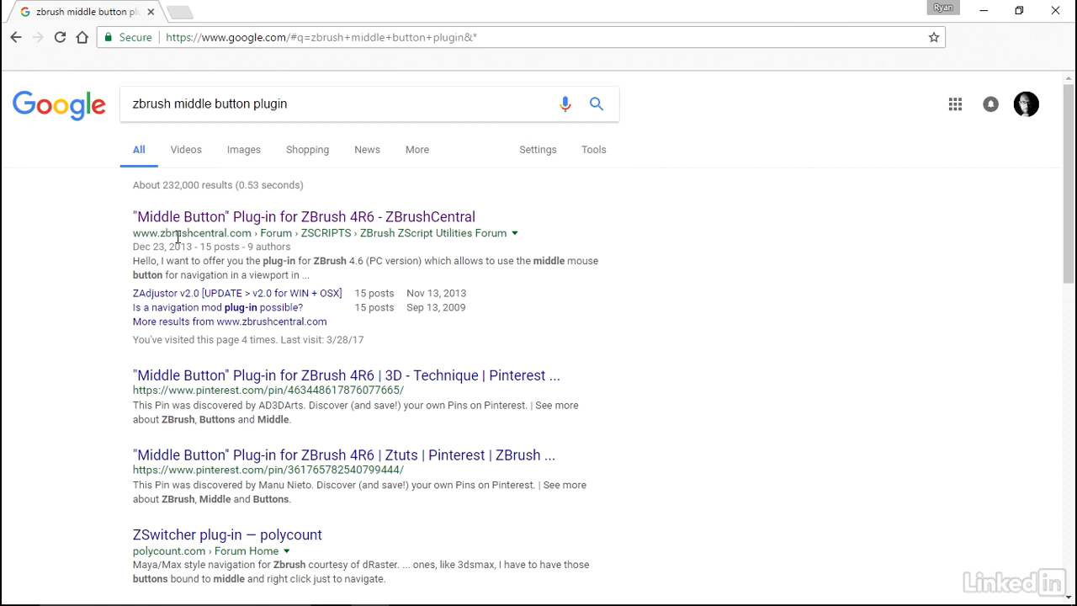
pyautogui.click(231, 220)
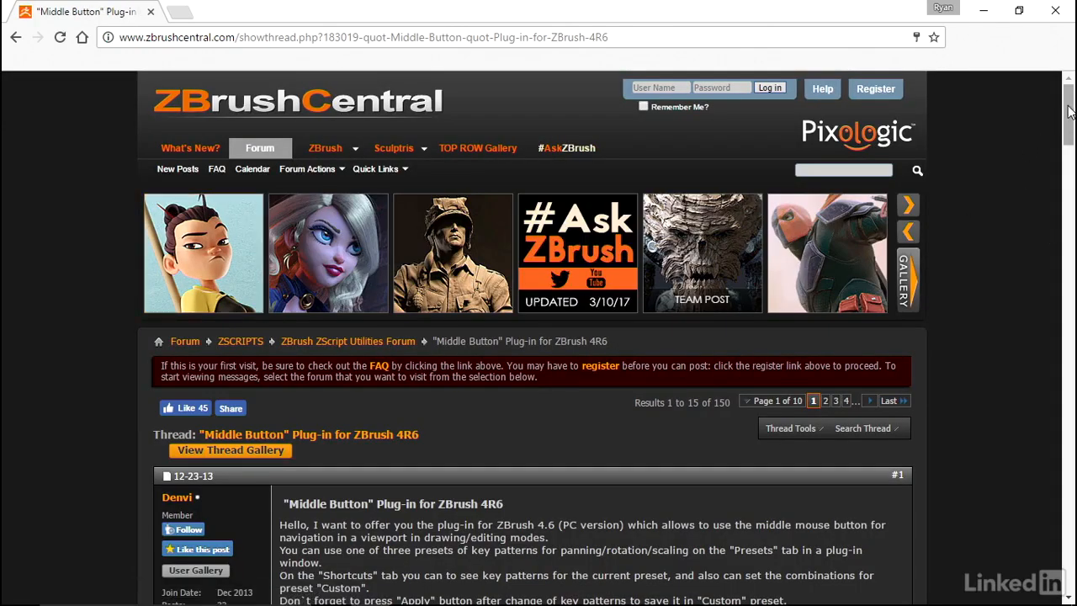
# Find post #83 on page 6 of the thread and download its attachment MiddleButton_1_1_4R7.zip.
pyautogui.moveTo(1069, 111); pyautogui.dragTo(1027, 224)
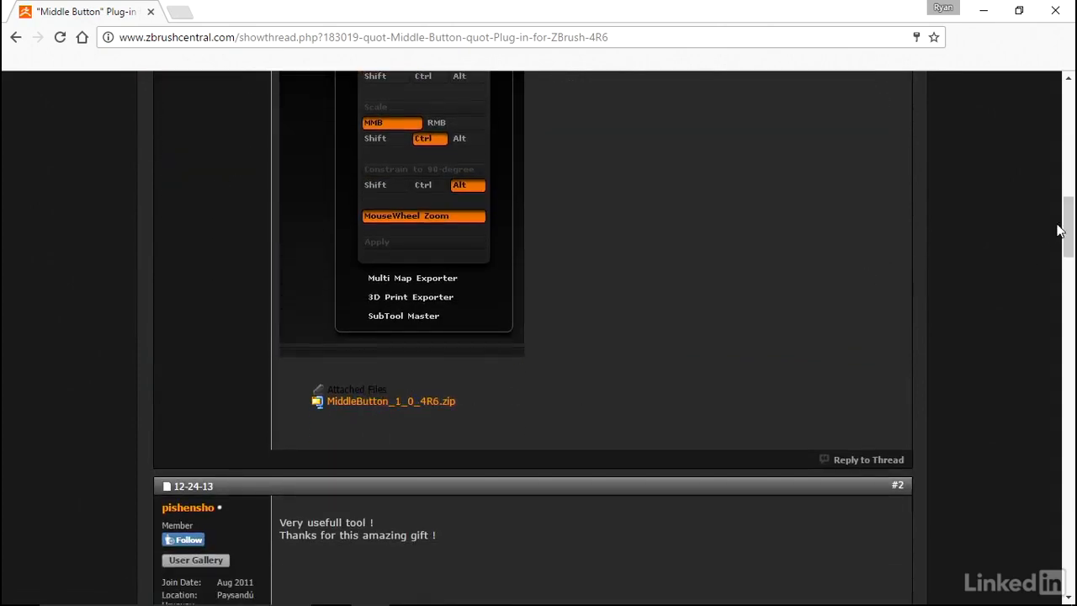
pyautogui.moveTo(1060, 228); pyautogui.dragTo(1065, 156)
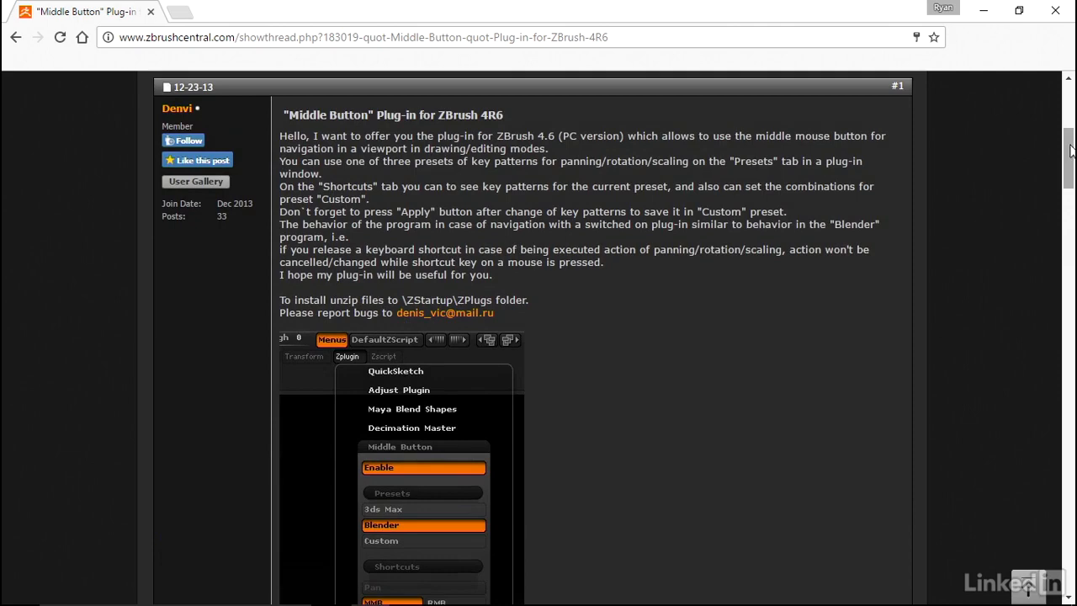
pyautogui.scroll(3, 1070, 150)
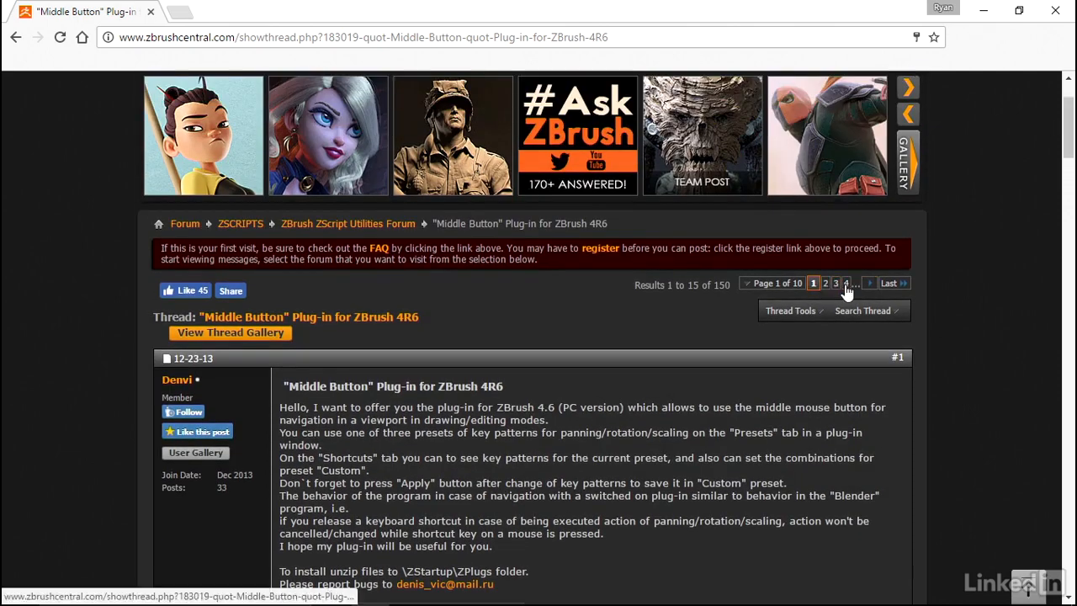
pyautogui.click(846, 285)
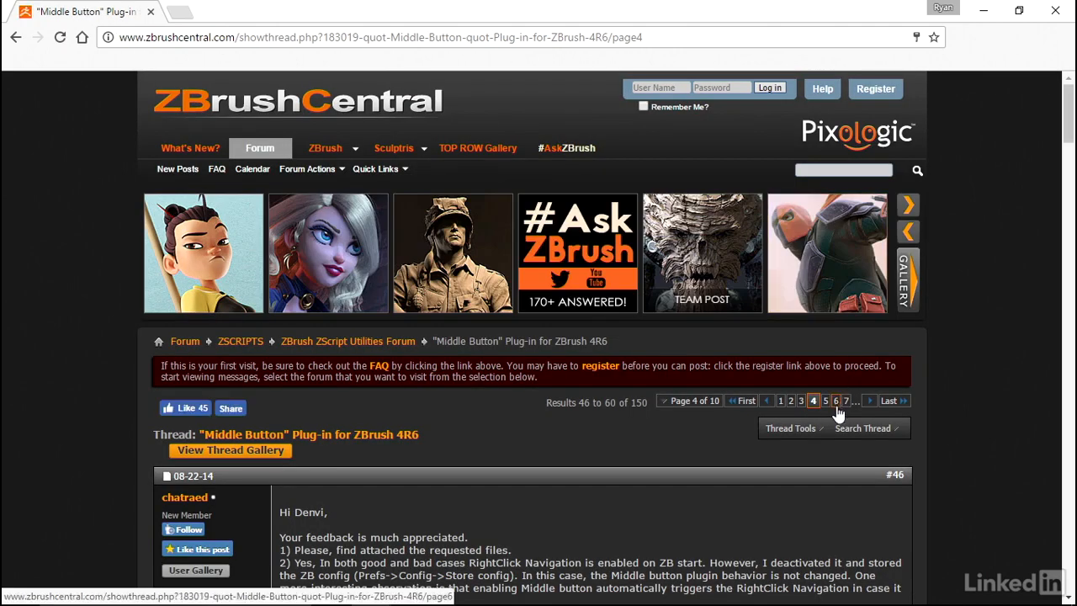
pyautogui.click(837, 402)
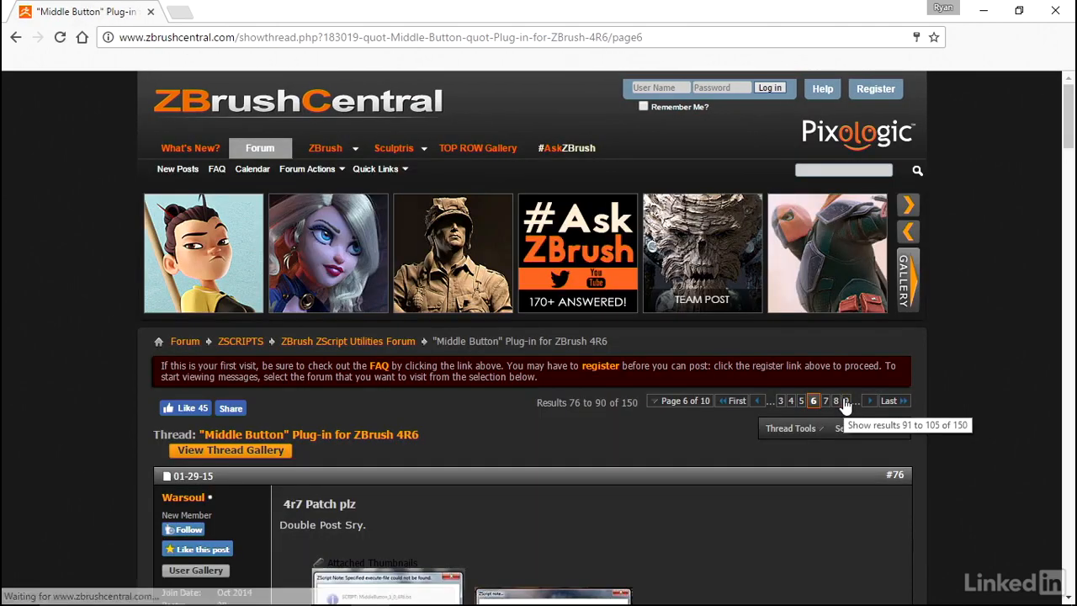
pyautogui.moveTo(1072, 110); pyautogui.dragTo(1067, 337)
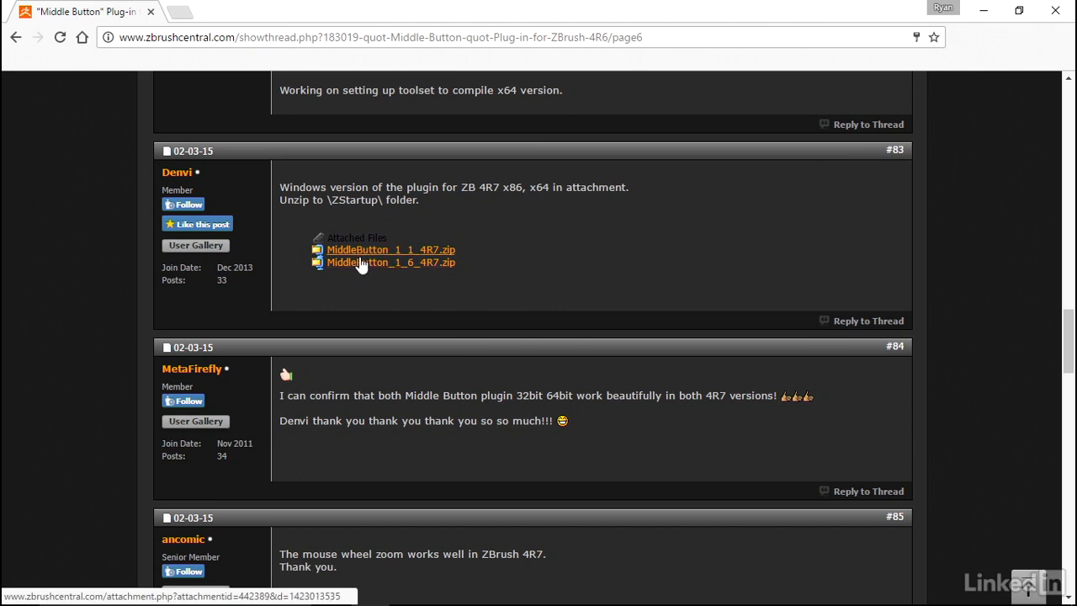
pyautogui.click(426, 253)
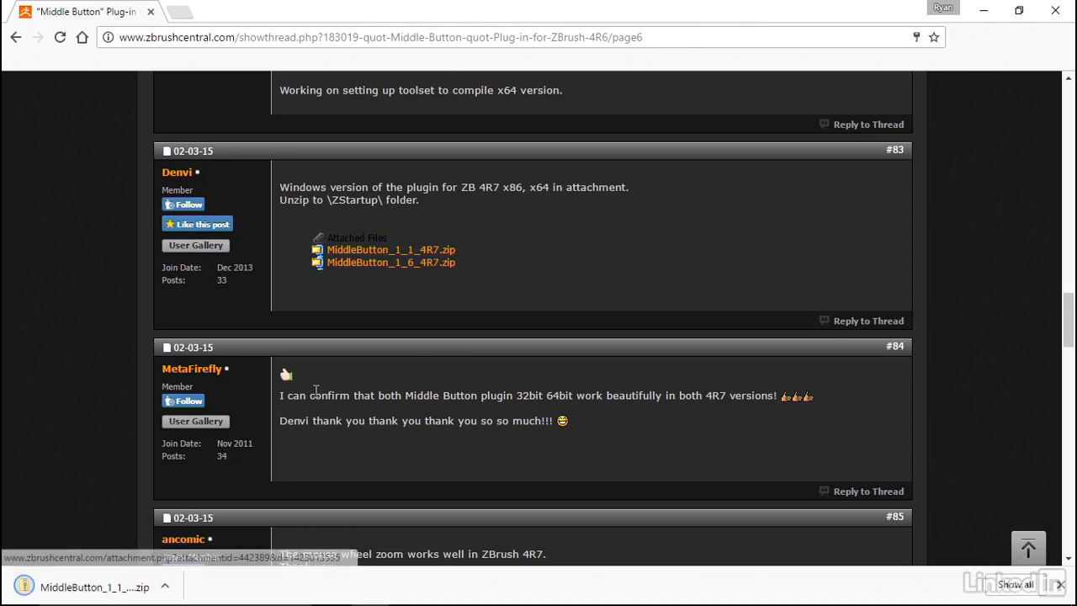
# Open the downloaded archive and copy the MiddleButton folder and MiddleButton_1_1_4R7.zsc from its ZPlugs64 folder.
pyautogui.click(101, 587)
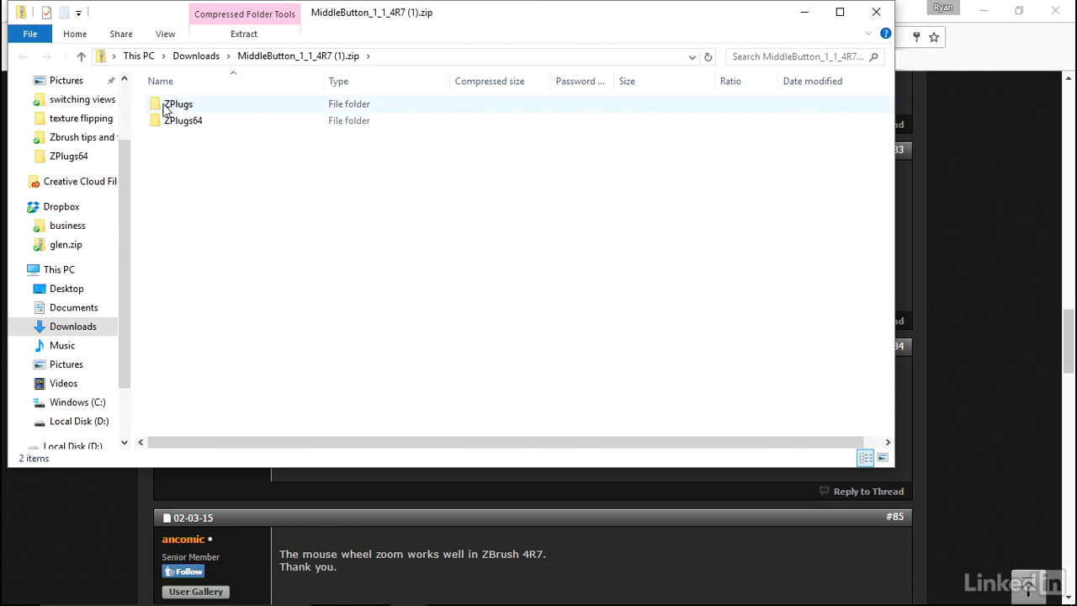
pyautogui.click(184, 124)
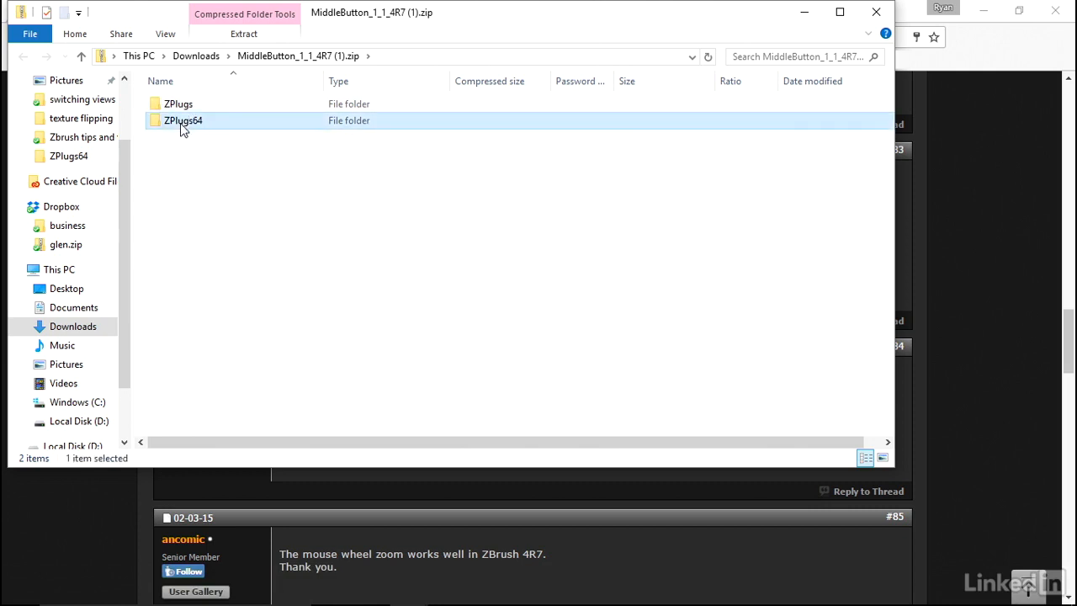
pyautogui.doubleClick(178, 125)
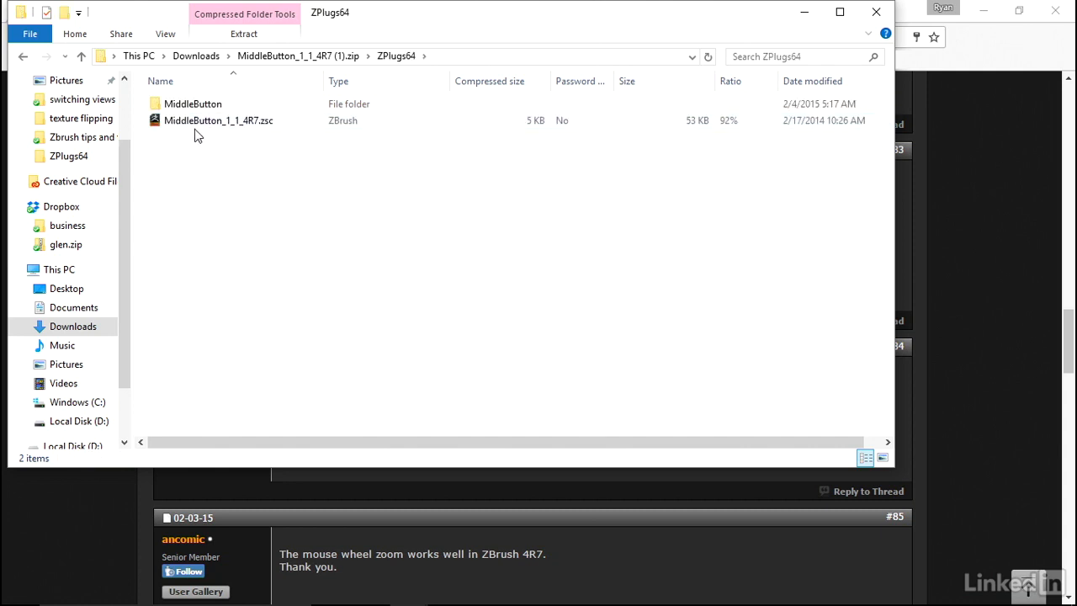
pyautogui.moveTo(210, 141); pyautogui.dragTo(182, 102)
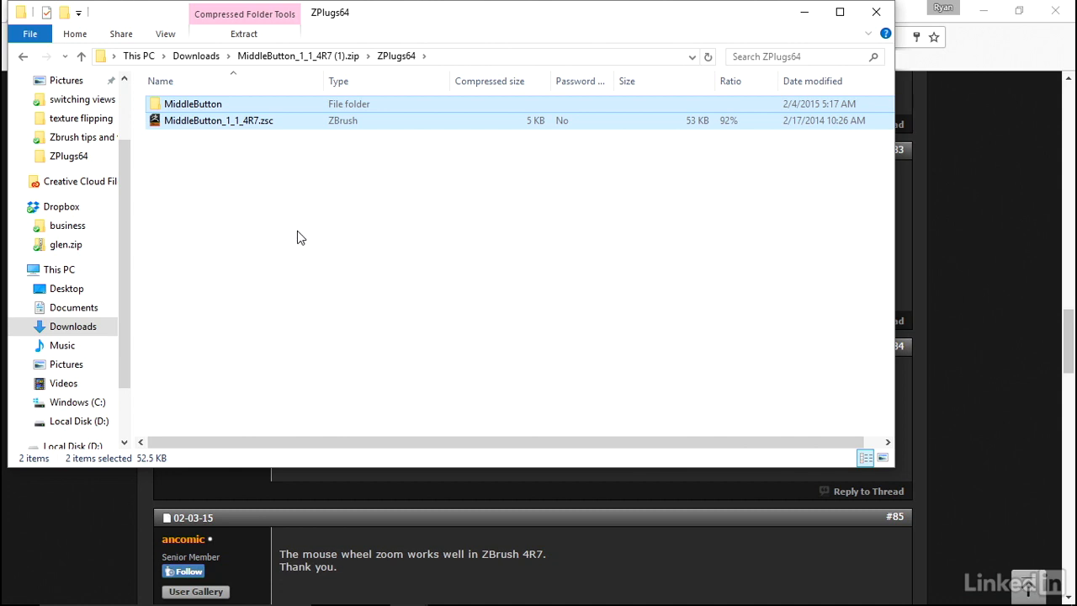
# Paste the copied plugin items into C:\Program Files (x86)\Pixologic\ZBrush 4R7\ZStartup\ZPlugs64 and return to the ZStartup folder.
pyautogui.click(91, 401)
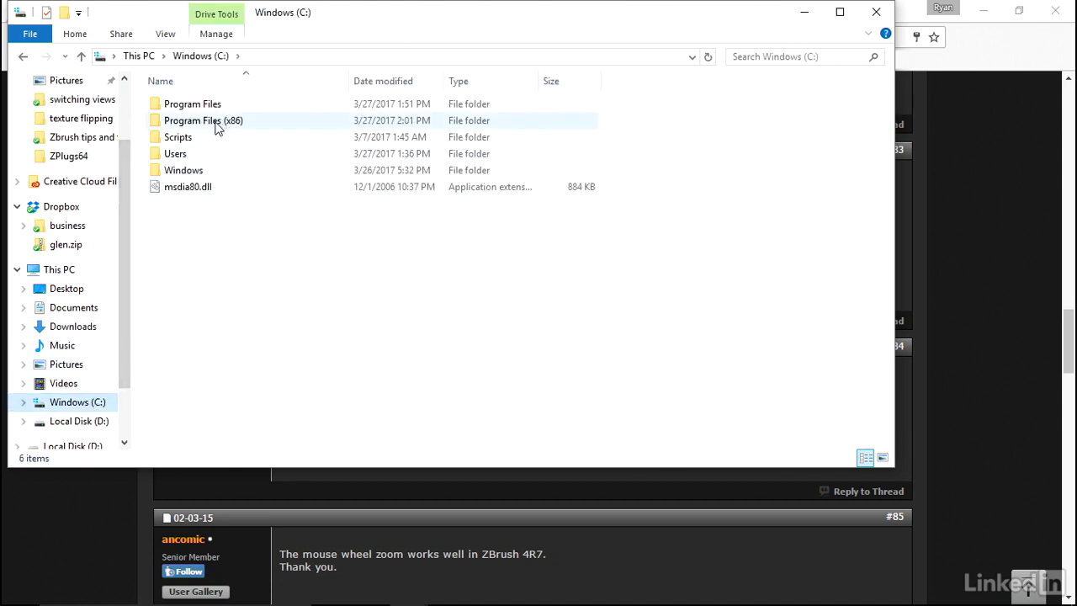
pyautogui.doubleClick(214, 126)
pyautogui.click(190, 339)
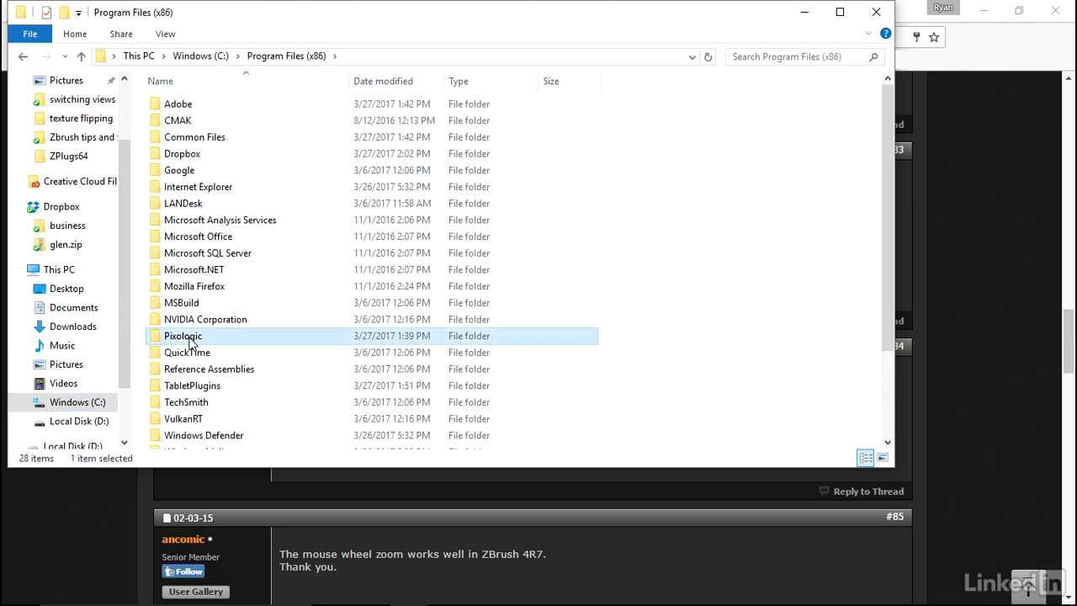
pyautogui.doubleClick(190, 339)
pyautogui.doubleClick(194, 110)
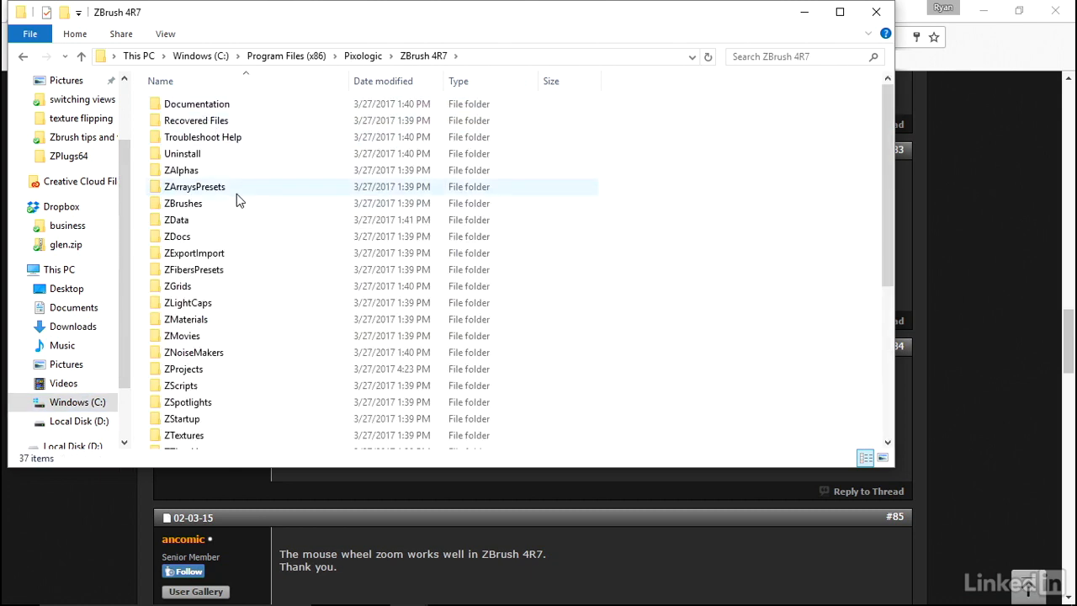
pyautogui.doubleClick(181, 418)
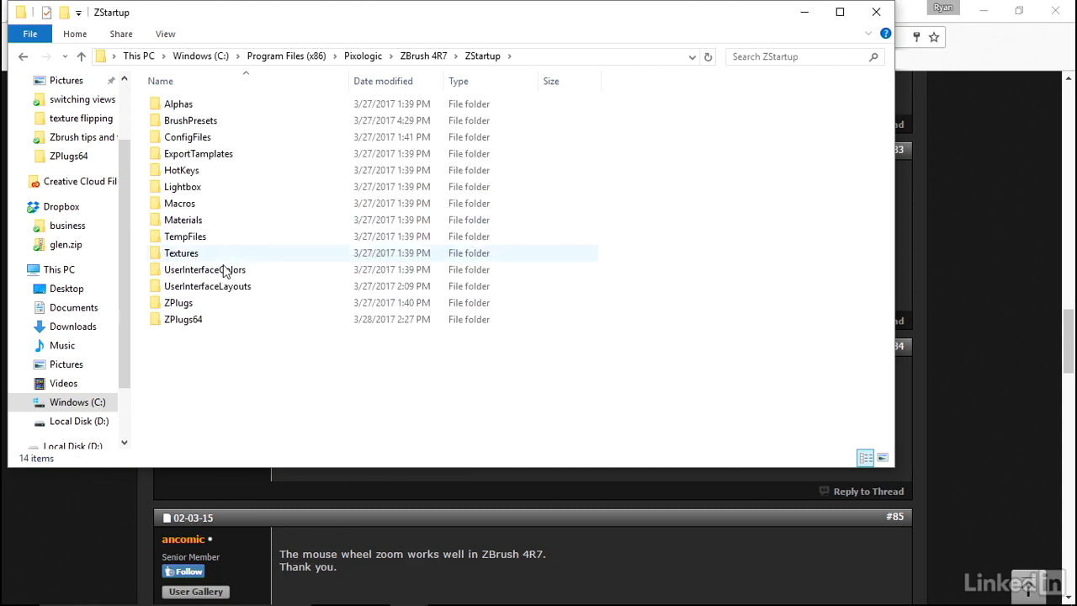
pyautogui.click(194, 319)
pyautogui.doubleClick(193, 319)
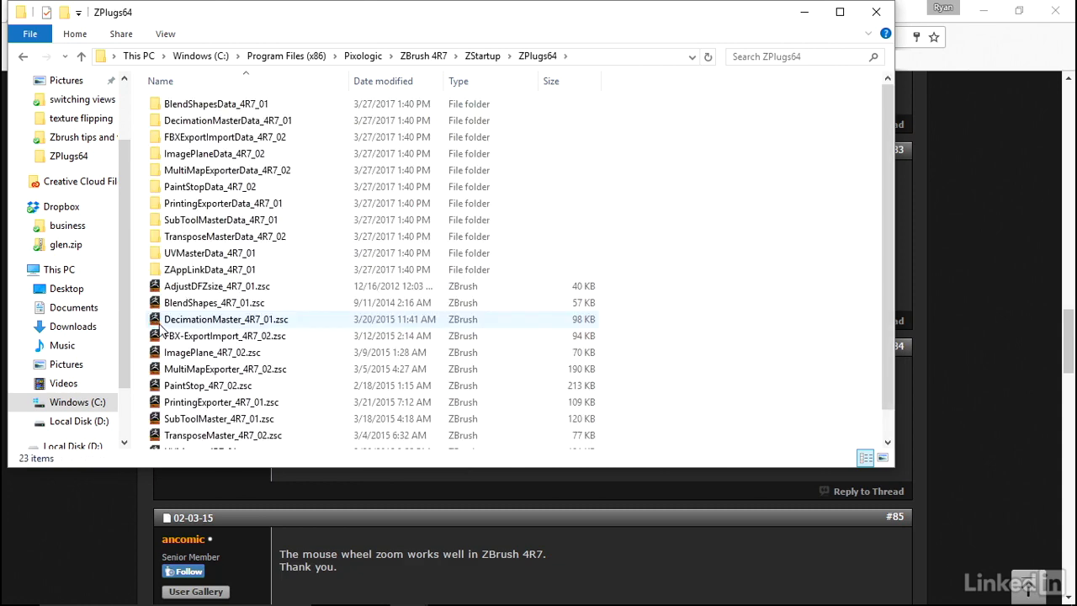
pyautogui.hotkey('ctrl', 'v')
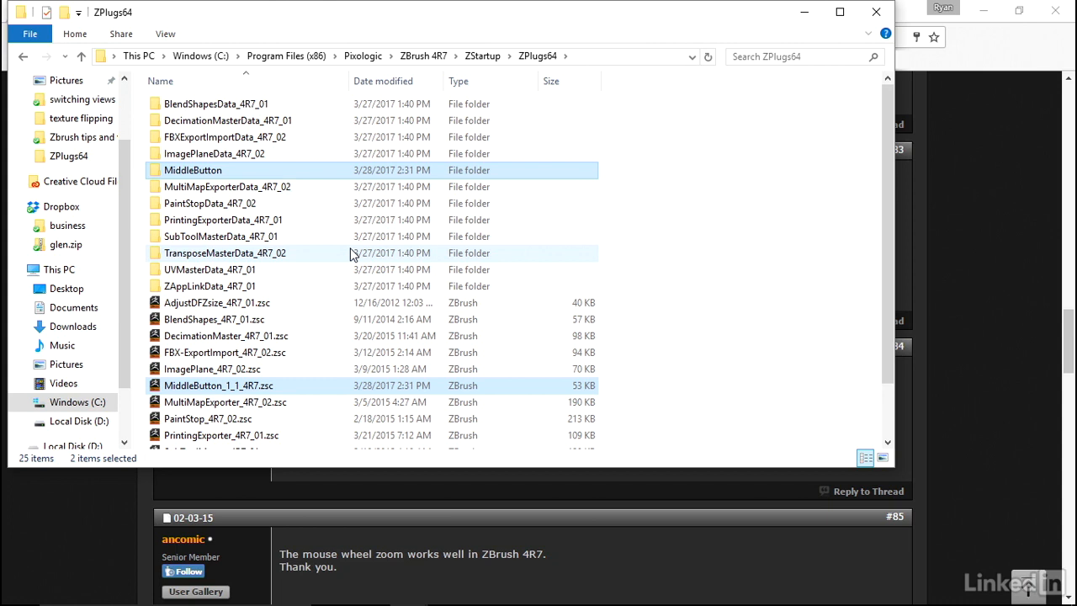
pyautogui.hotkey('alt', 'Left')
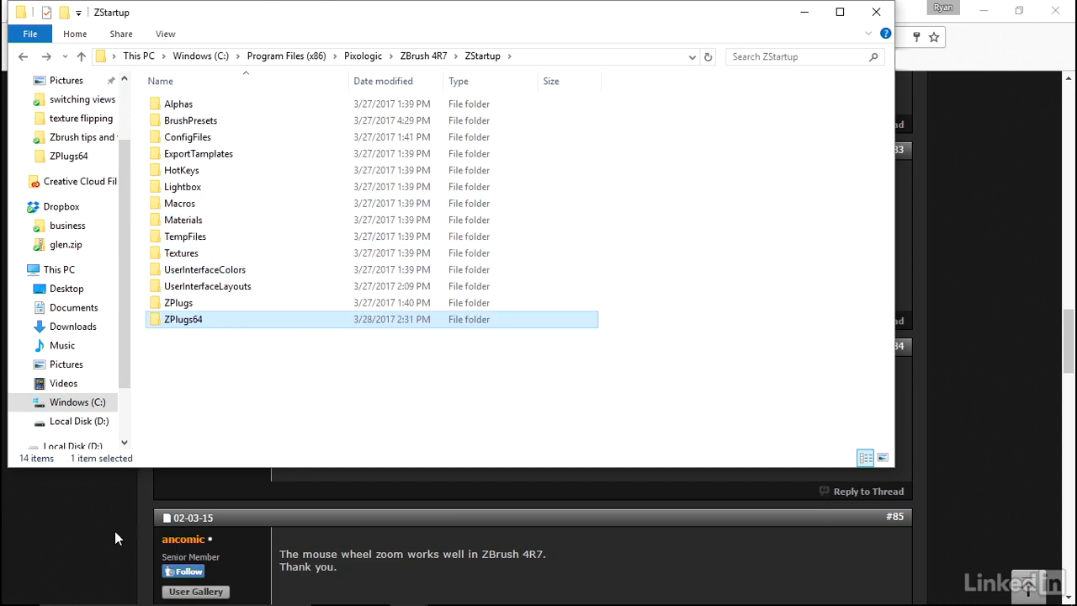
# Open Wacom Tablet Properties, examine the Art Pen's button assignments and mapping settings, and close the window.
pyautogui.click(101, 591)
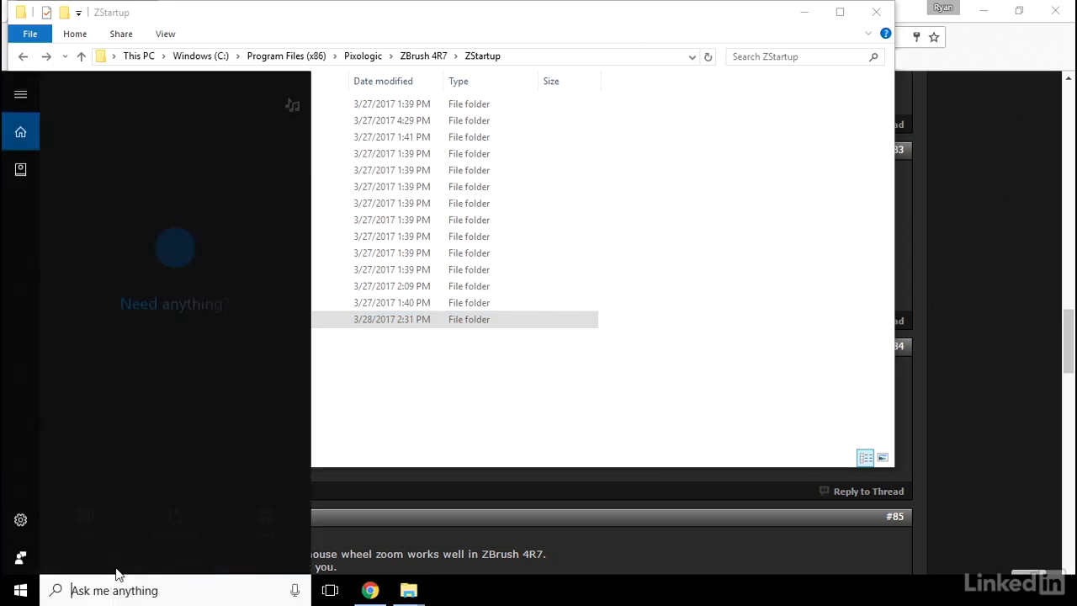
pyautogui.write('wacom')
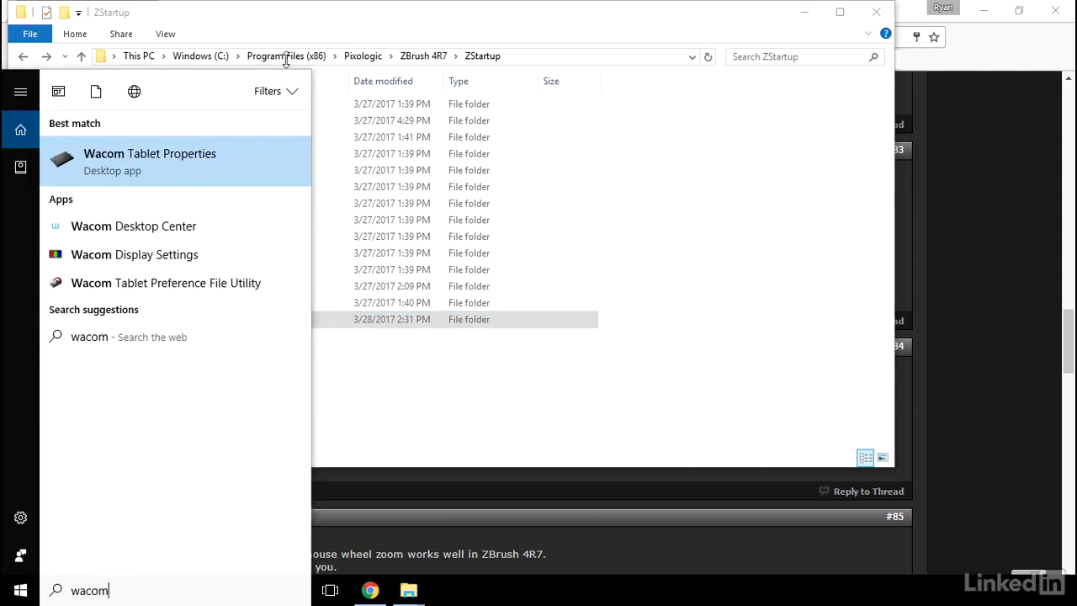
pyautogui.click(178, 163)
pyautogui.click(303, 157)
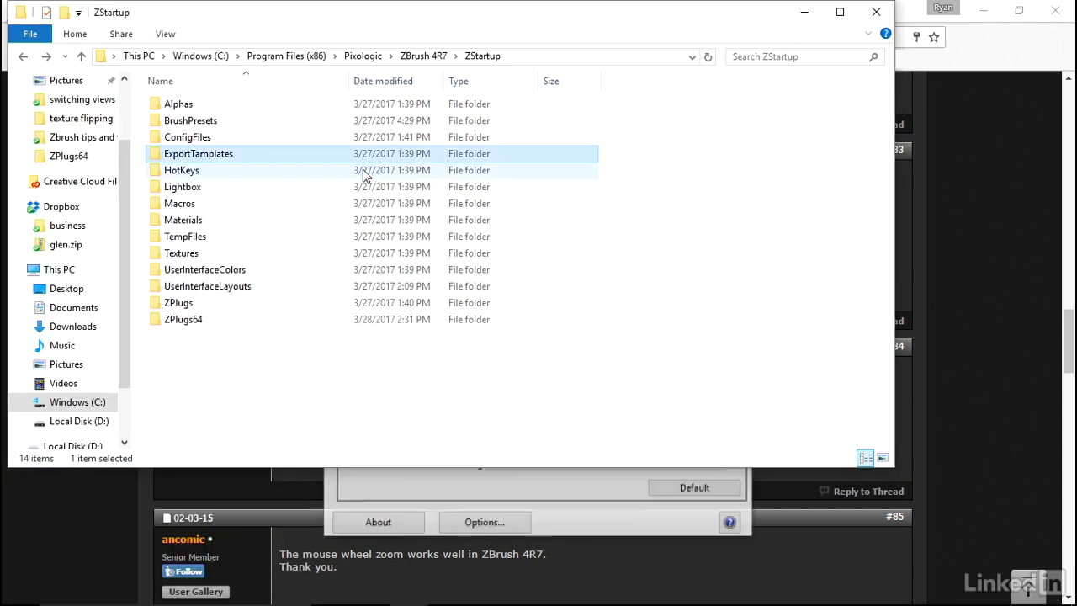
pyautogui.click(592, 518)
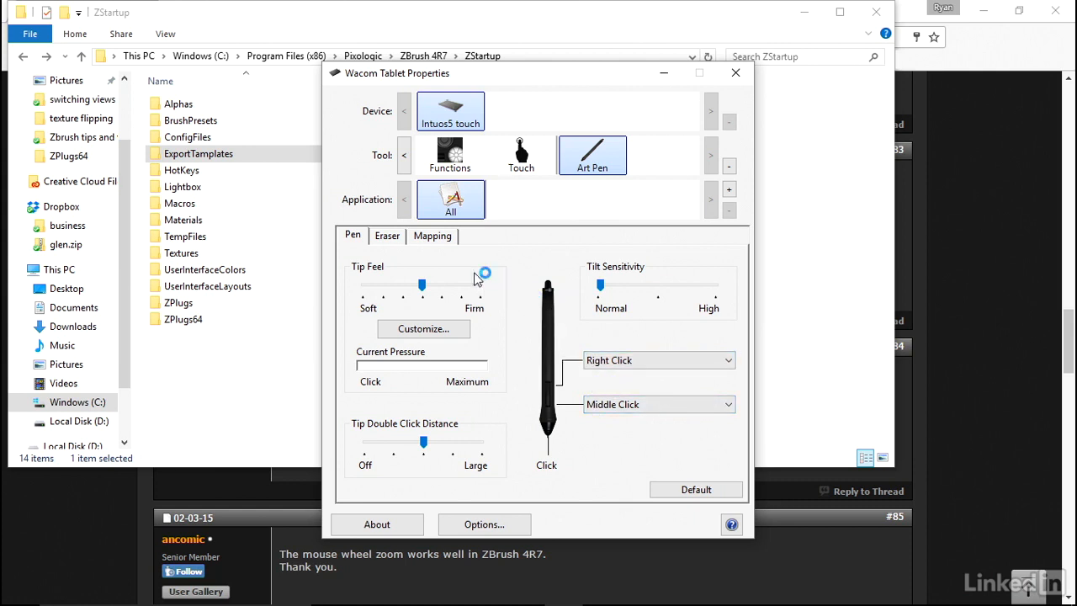
pyautogui.click(429, 238)
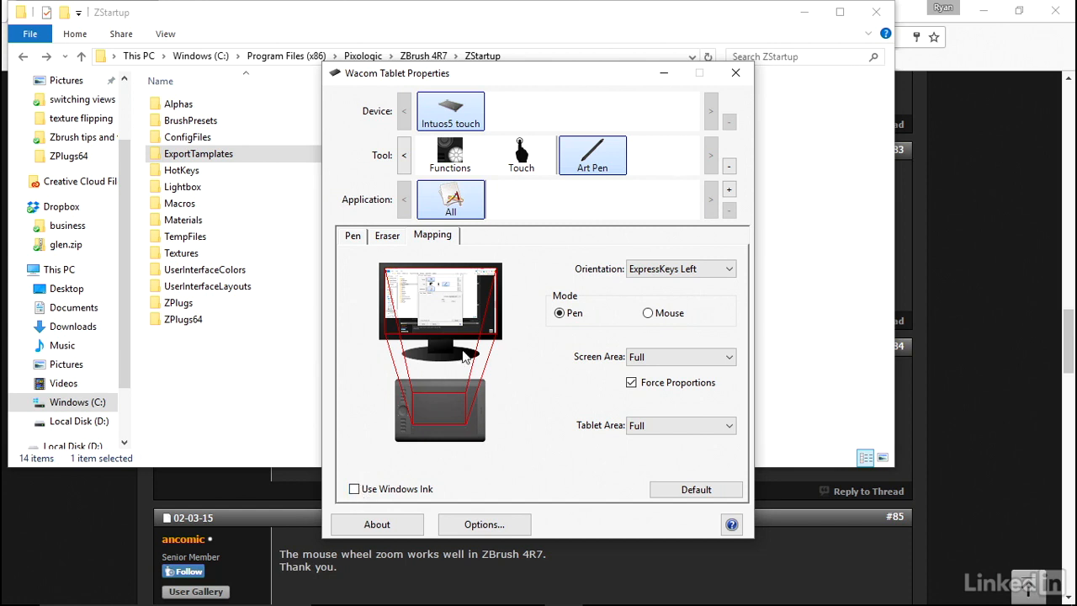
pyautogui.click(738, 79)
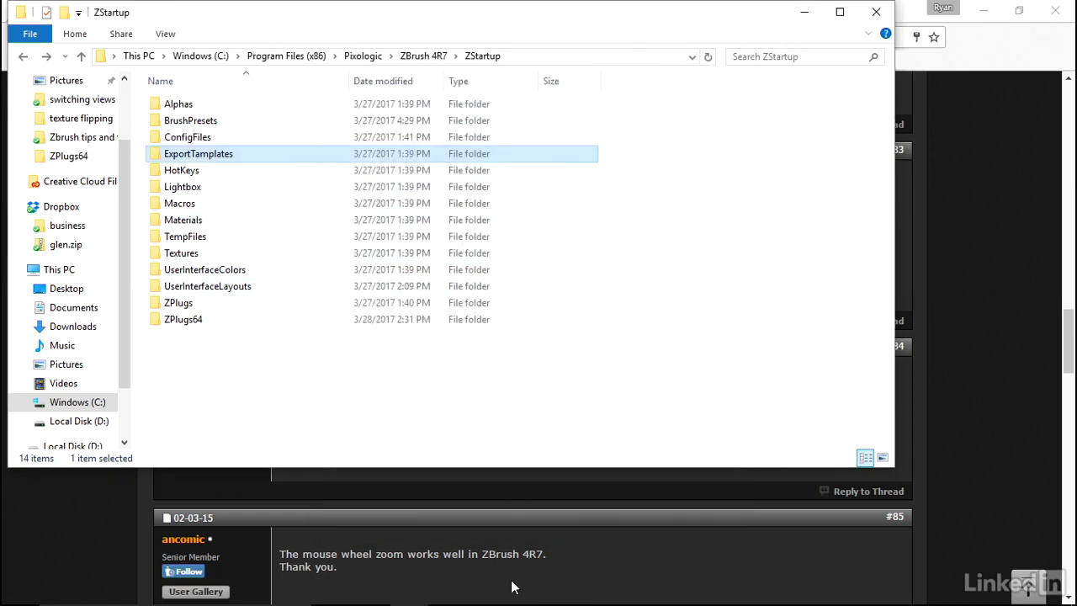
# Start ZBrush 4R7 and load the 1defaultscene.ZPR project from LightBox.
pyautogui.click(463, 599)
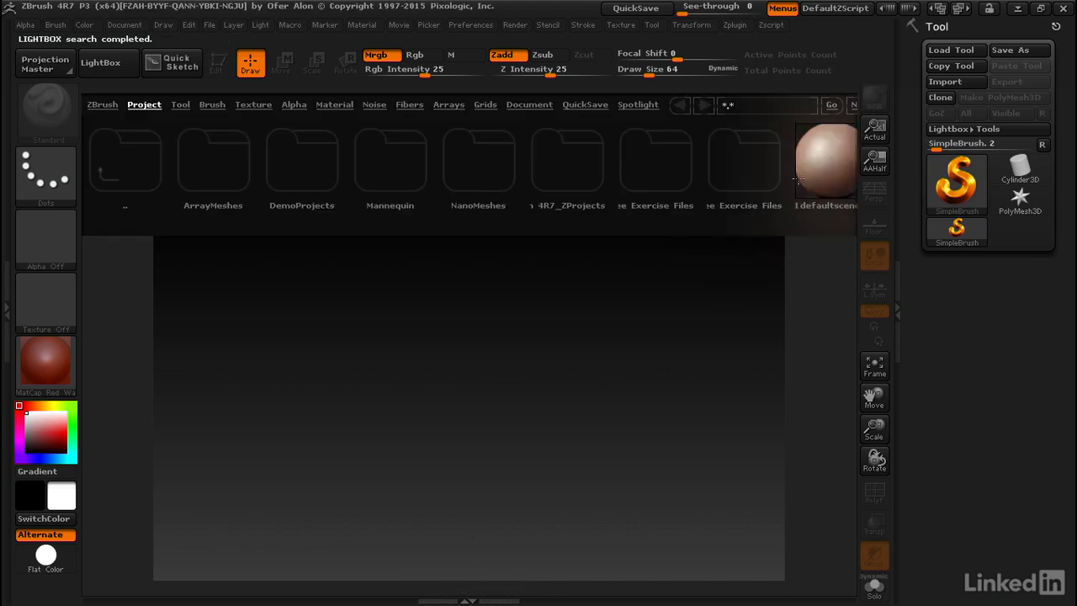
pyautogui.moveTo(804, 181); pyautogui.dragTo(596, 182)
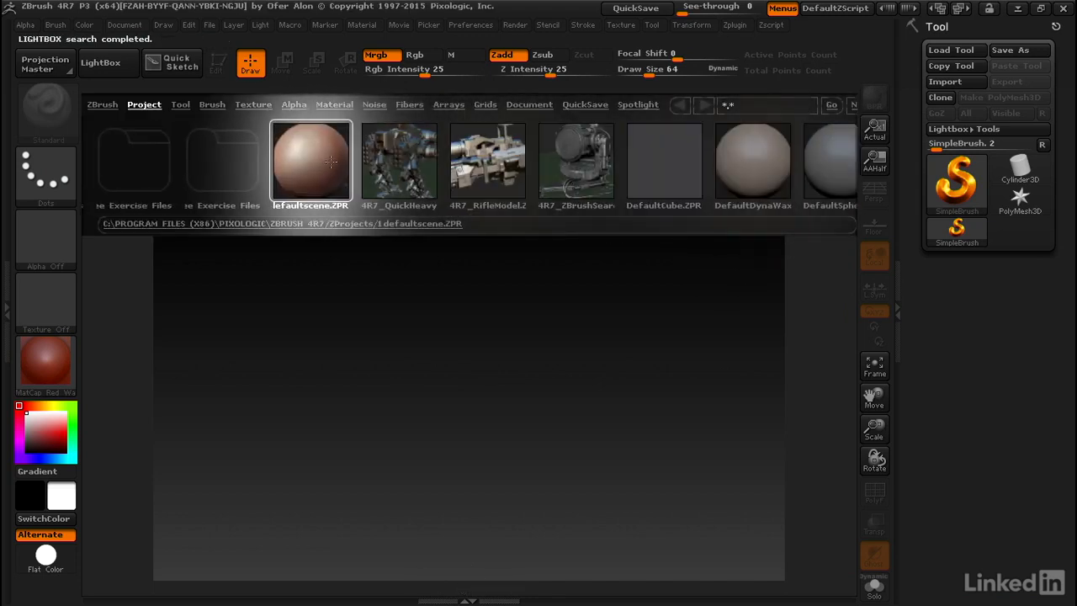
pyautogui.doubleClick(310, 166)
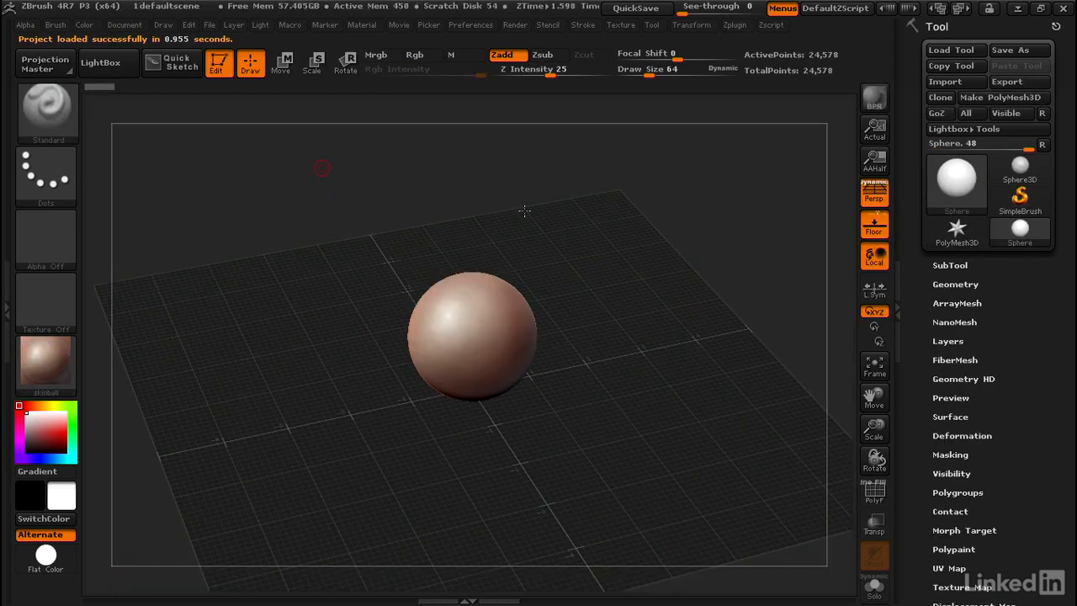
# Enable the RightClick Popup in the interface's navigation preferences and test it on the empty canvas.
pyautogui.click(470, 26)
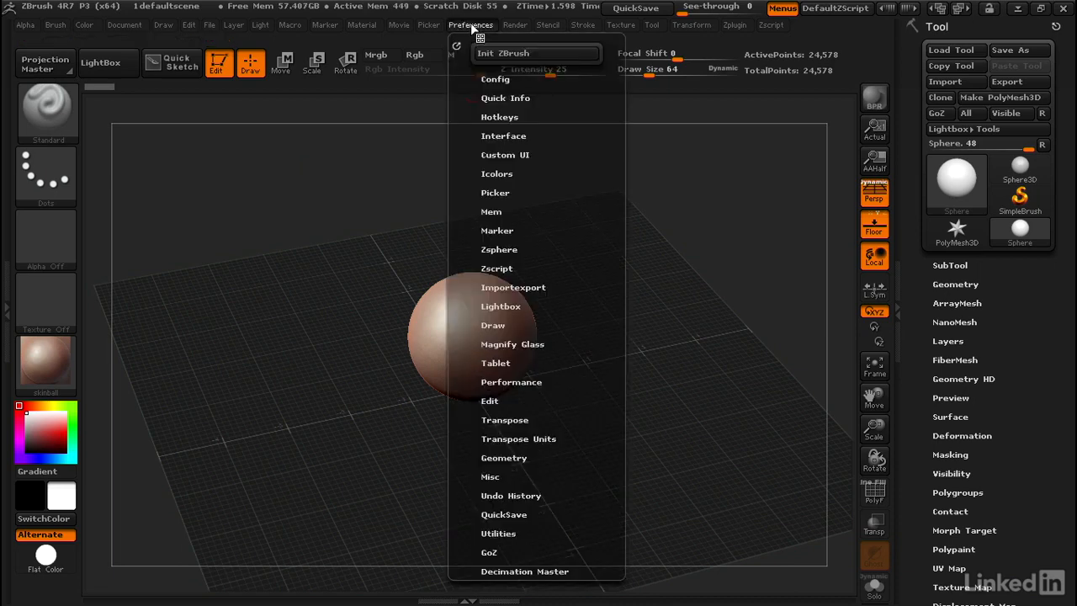
pyautogui.click(503, 135)
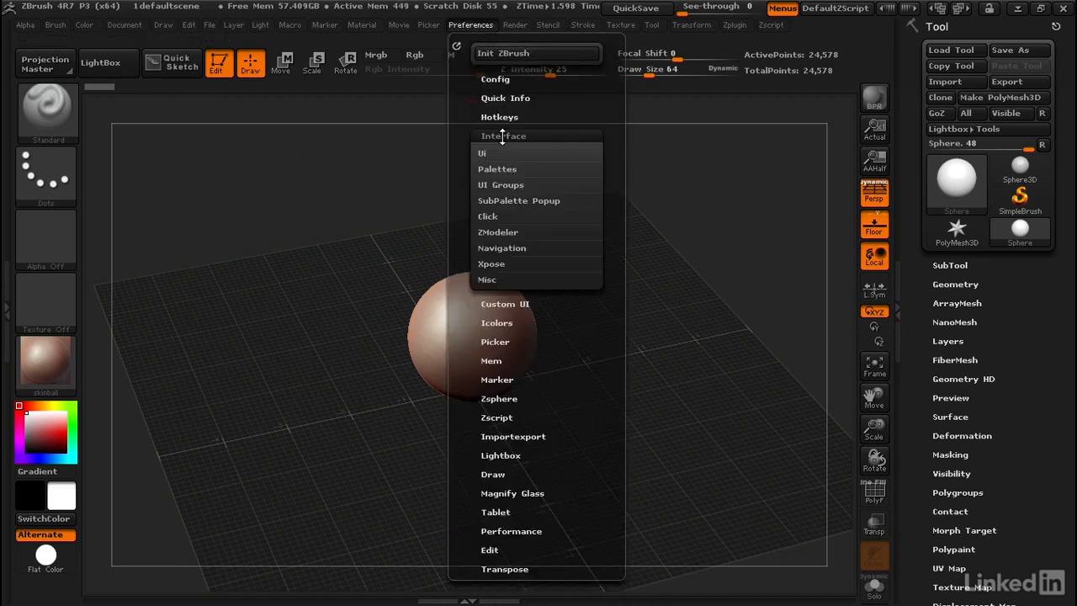
pyautogui.click(504, 247)
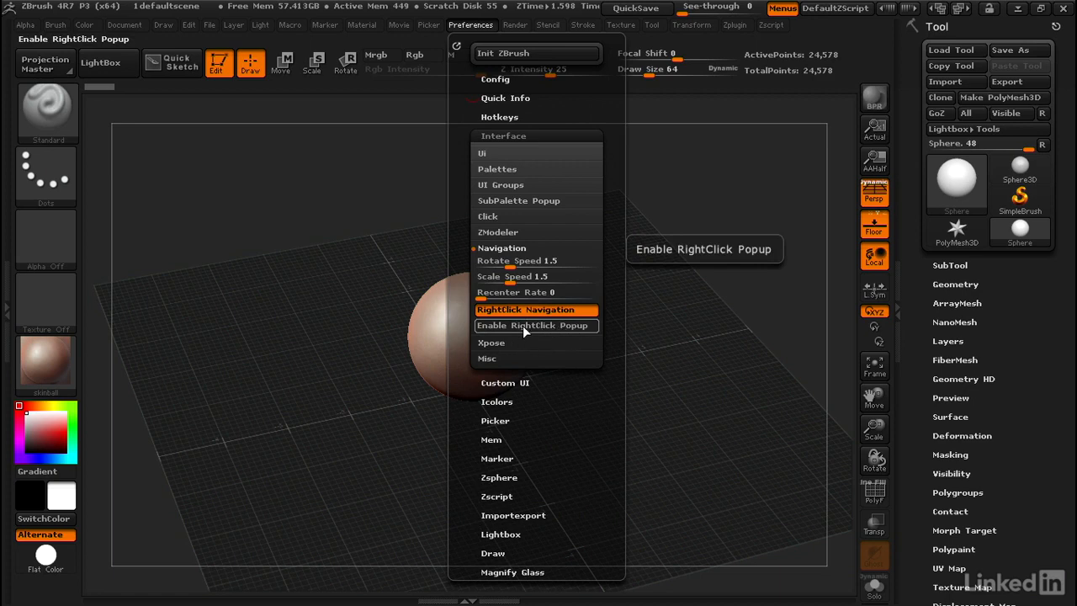
pyautogui.click(501, 326)
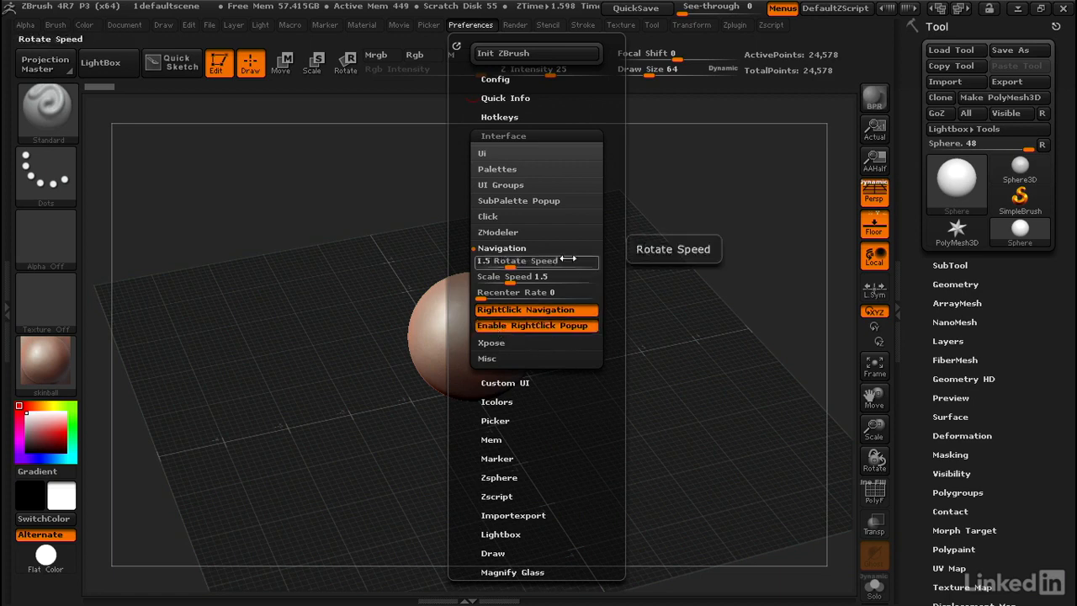
pyautogui.rightClick(640, 248)
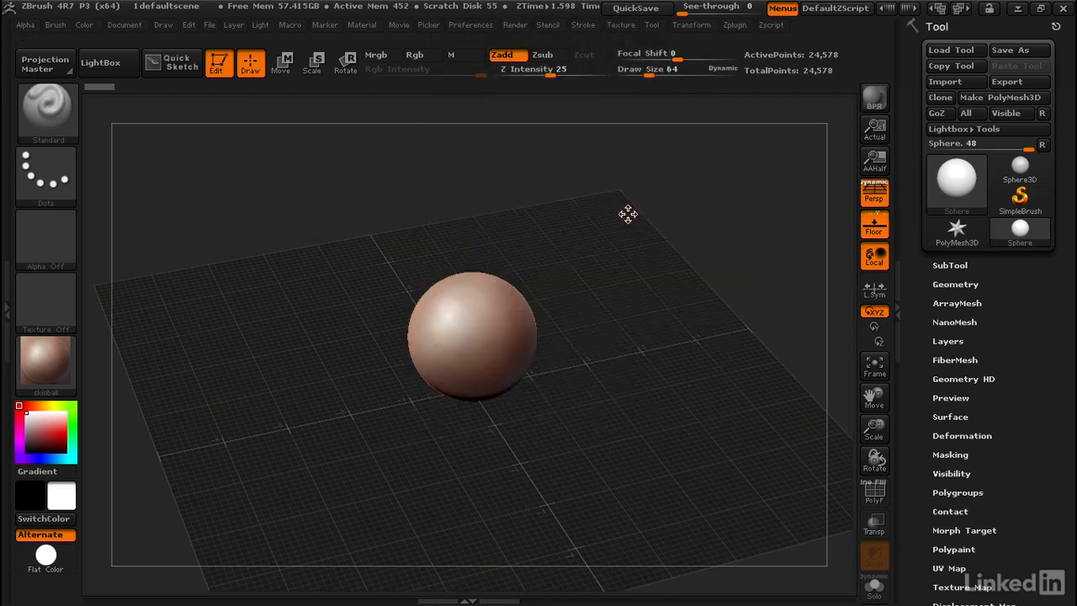
pyautogui.rightClick(628, 213)
# Turn off the RightClick Popup in the interface's navigation preferences, leaving RightClick Navigation on.
pyautogui.click(472, 25)
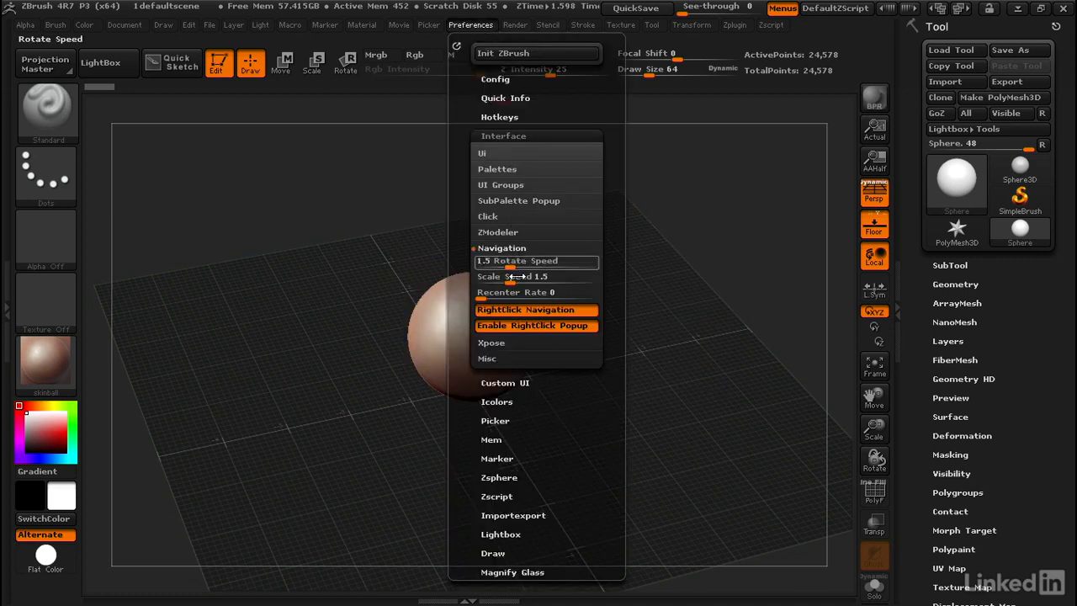
pyautogui.click(524, 326)
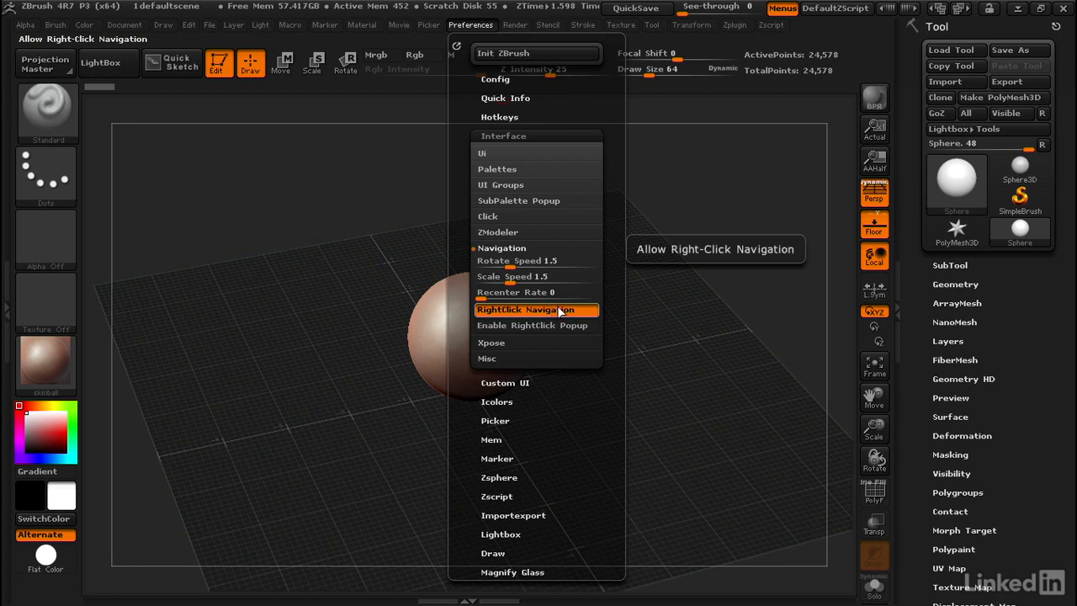
# Enable the Middle Button plugin and choose its Custom shortcut preset.
pyautogui.click(734, 25)
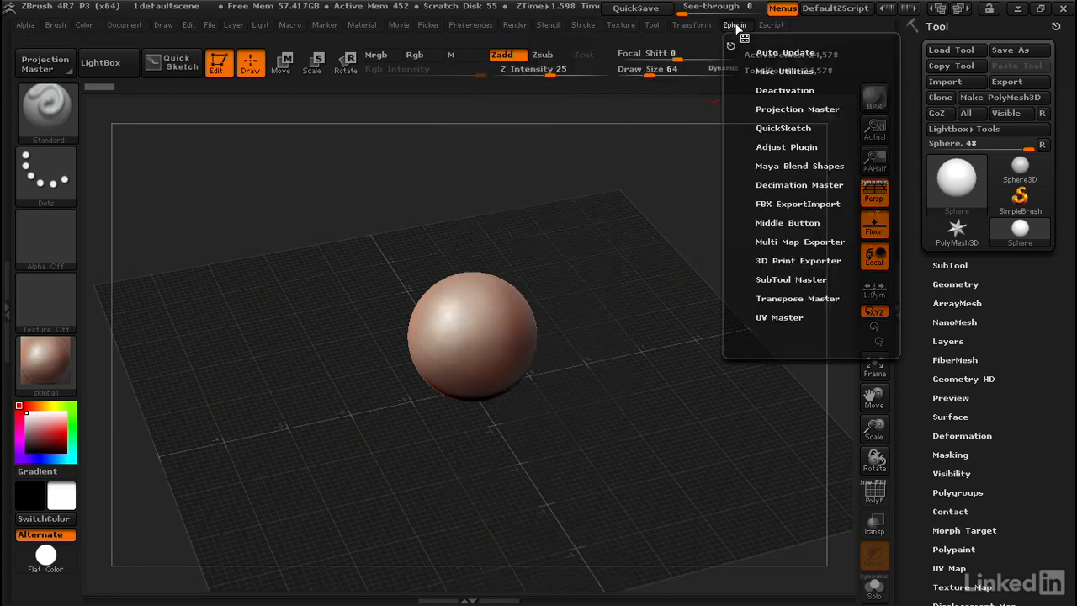
pyautogui.click(773, 222)
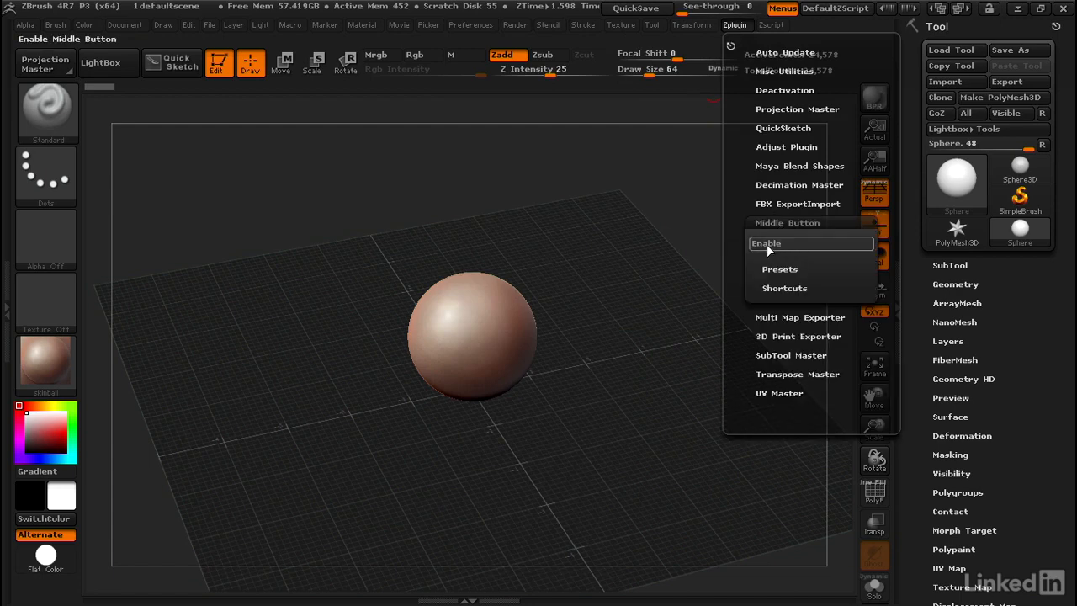
pyautogui.click(767, 244)
pyautogui.click(774, 269)
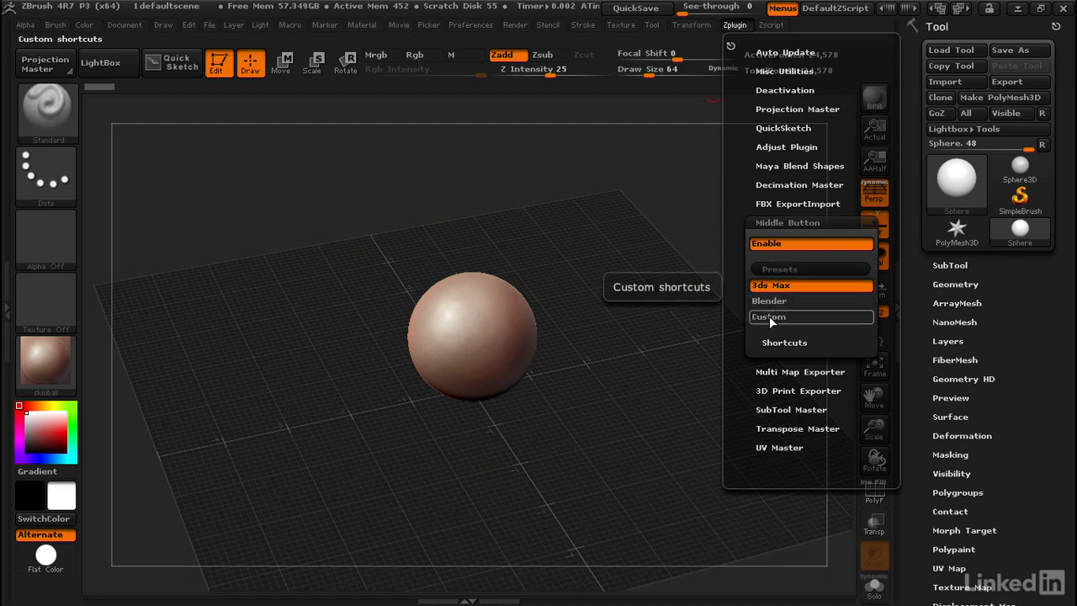
pyautogui.click(769, 317)
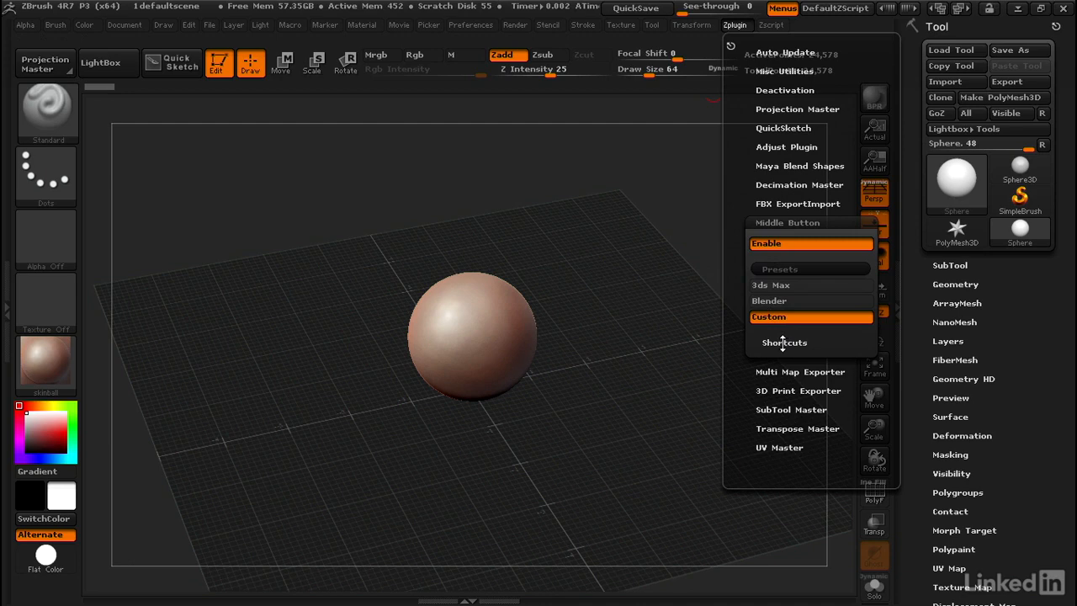
# Set the Middle Button plugin's Pan shortcut to MMB with only Alt as modifier.
pyautogui.click(783, 342)
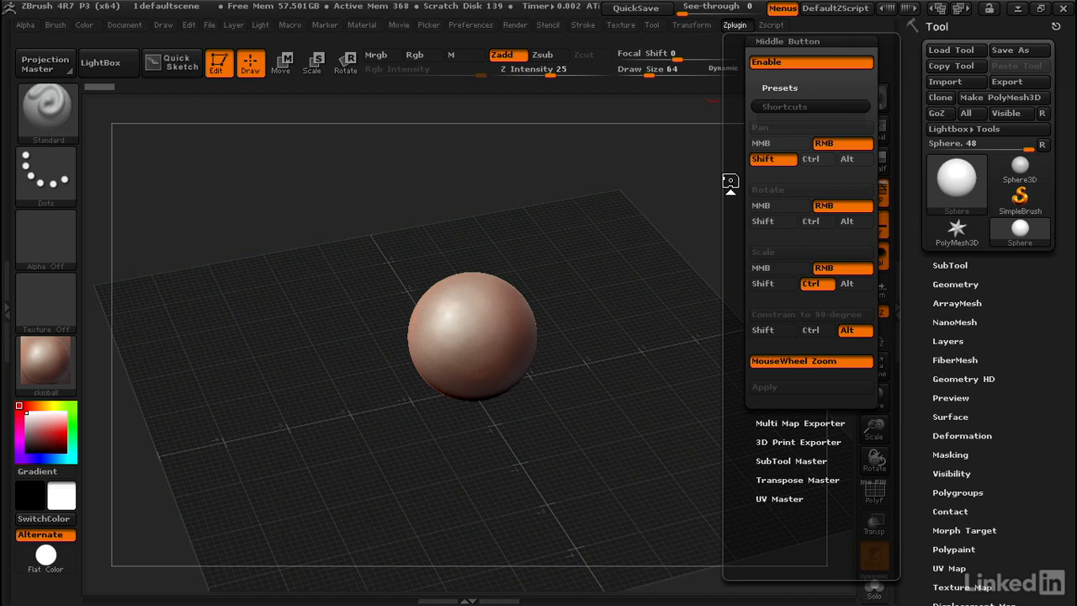
pyautogui.click(779, 144)
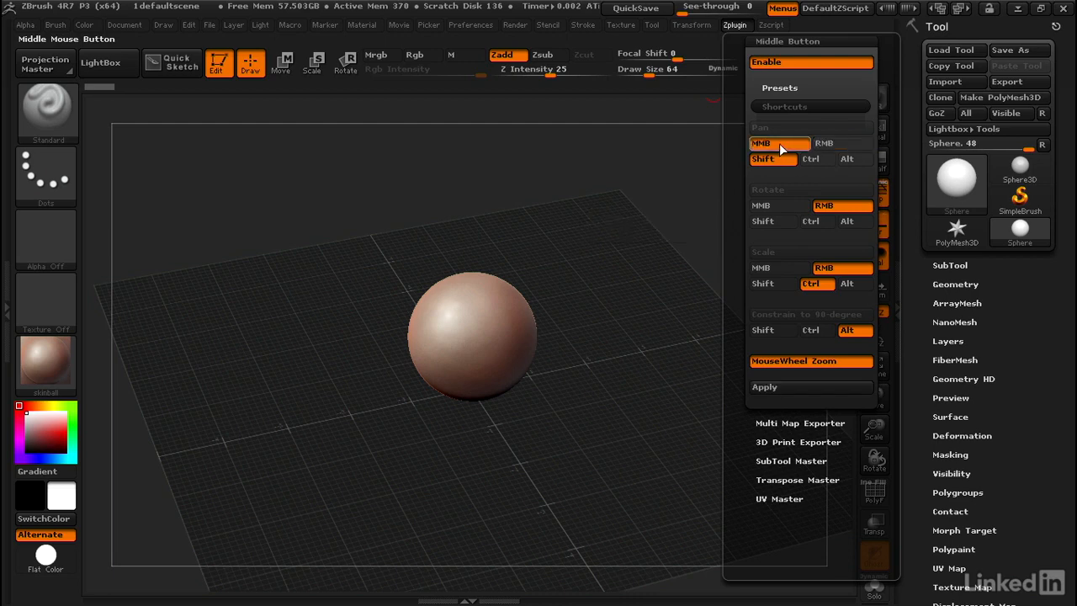
pyautogui.click(855, 160)
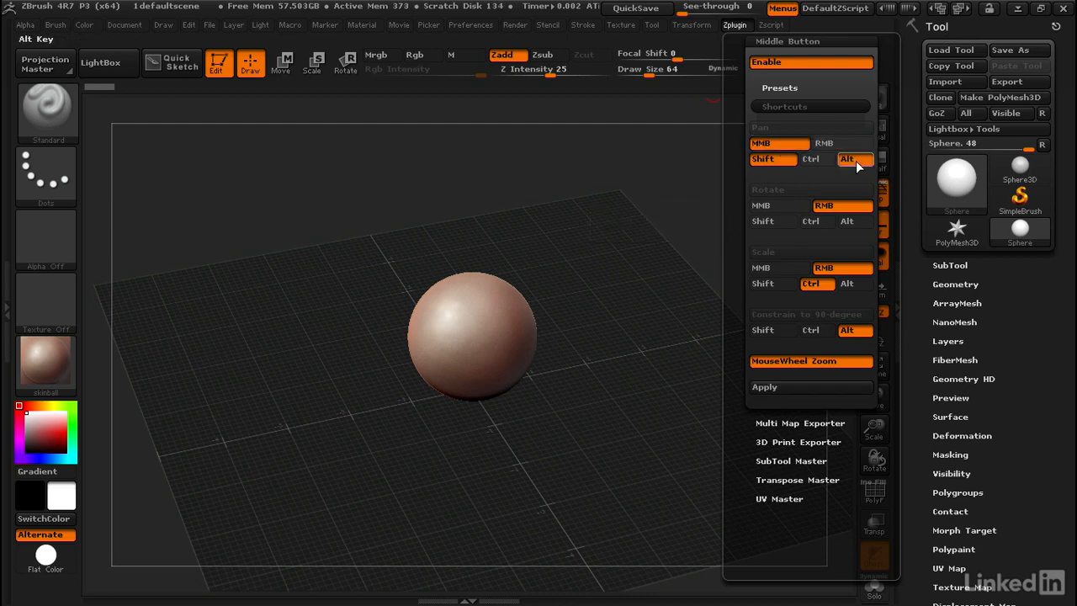
pyautogui.click(766, 159)
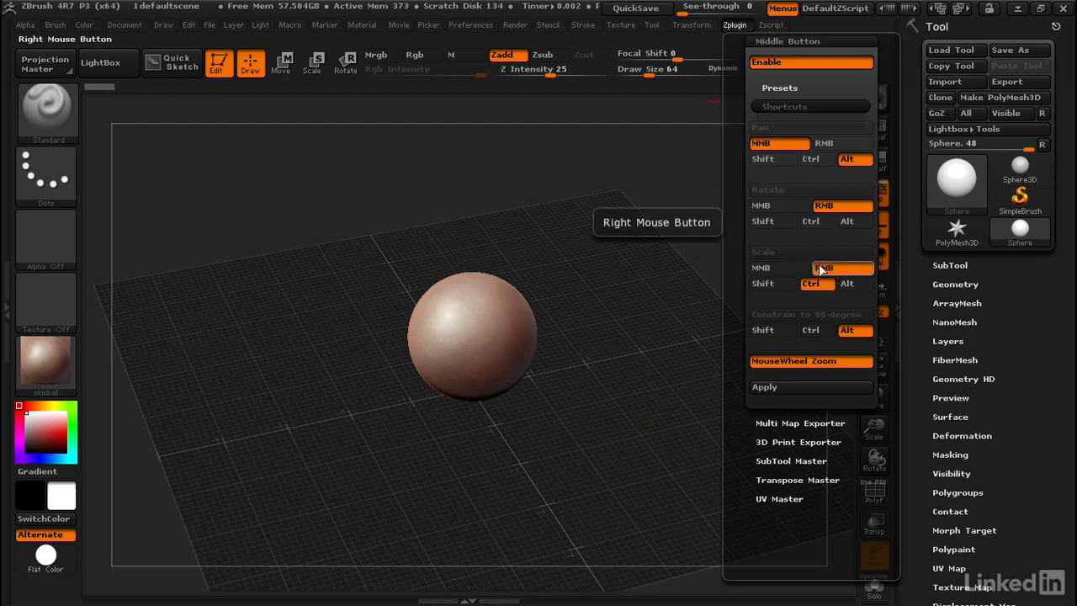
# Set the plugin's Scale shortcut to RMB with Alt and Constrain to 90-degree to Shift, and apply the shortcuts.
pyautogui.click(848, 284)
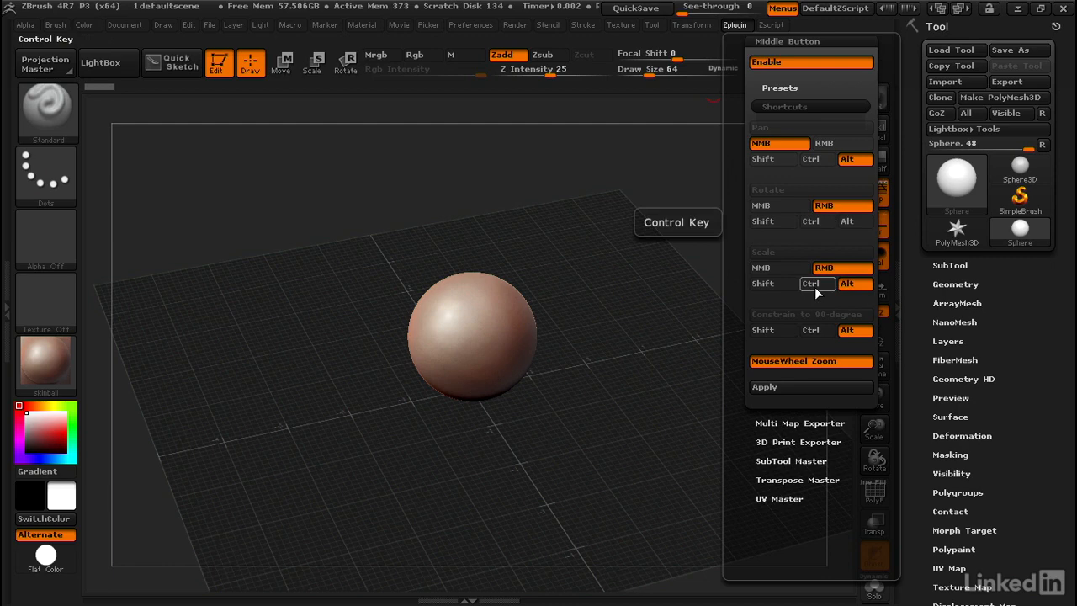
pyautogui.click(774, 333)
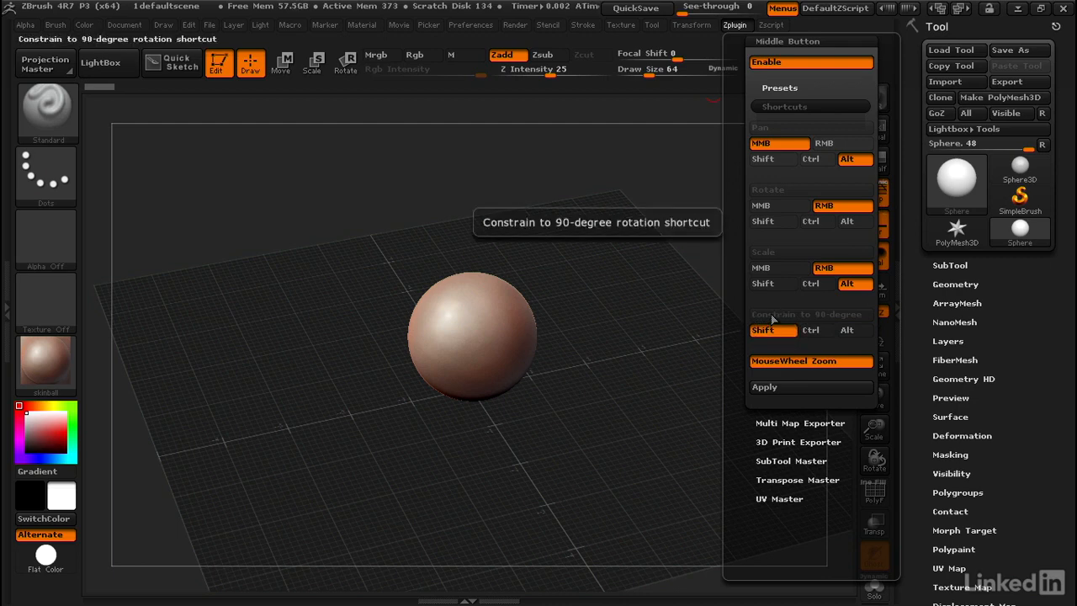
pyautogui.click(789, 389)
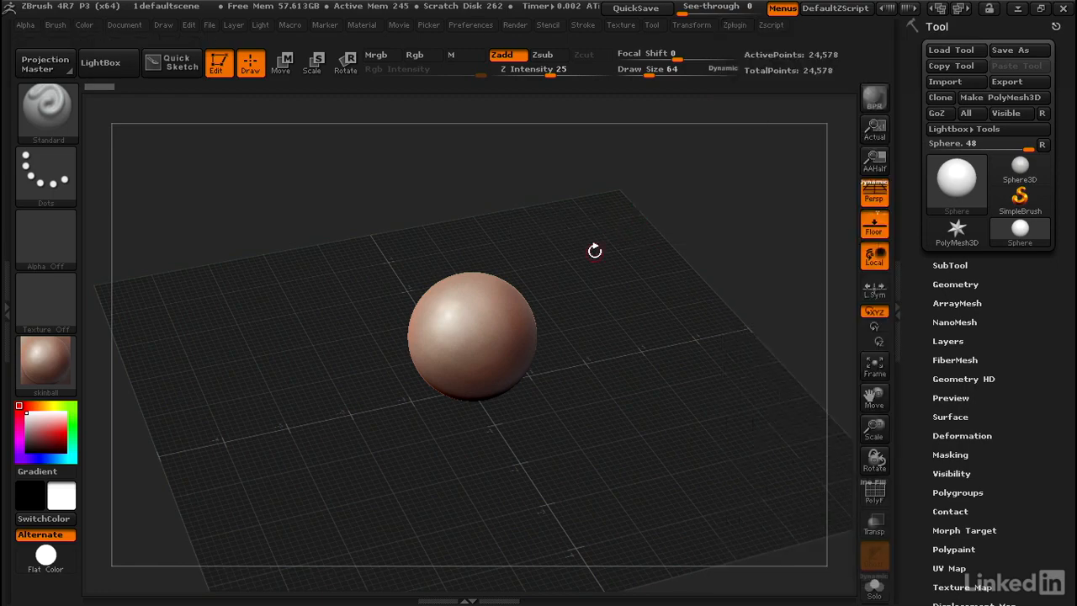
# Try out the custom navigation shortcuts by moving the view around the sphere.
pyautogui.press('ctrl')
pyautogui.moveTo(594, 261)
pyautogui.keyDown('ctrl'); pyautogui.mouseDown(button='right')
pyautogui.moveTo(606, 238)
pyautogui.moveTo(615, 252)
pyautogui.moveTo(587, 257)
pyautogui.moveTo(606, 277)
pyautogui.moveTo(595, 246)
pyautogui.mouseUp(button='right'); pyautogui.keyUp('ctrl')
pyautogui.moveTo(595, 245)
pyautogui.keyDown('ctrl'); pyautogui.mouseDown(button='right')
pyautogui.moveTo(592, 257)
pyautogui.moveTo(628, 301)
pyautogui.moveTo(579, 226)
pyautogui.moveTo(634, 252)
pyautogui.moveTo(635, 276)
pyautogui.moveTo(596, 237)
pyautogui.moveTo(600, 249)
pyautogui.moveTo(562, 263)
pyautogui.mouseUp(button='right'); pyautogui.keyUp('ctrl')
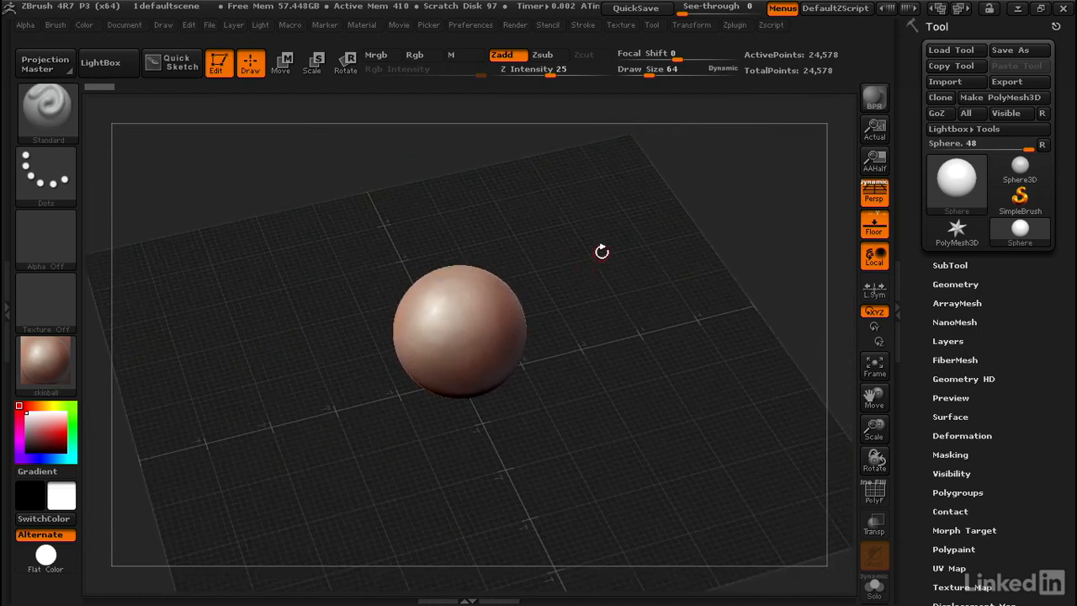
# Store the current preferences as ZBrush's startup configuration and dismiss the confirmation message.
pyautogui.click(477, 27)
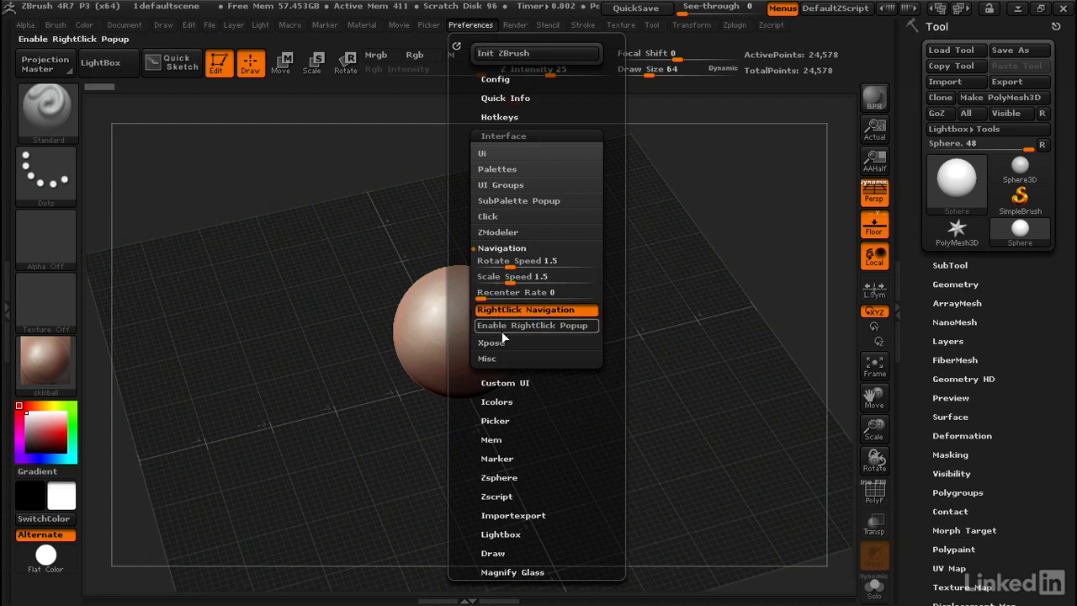
pyautogui.click(490, 76)
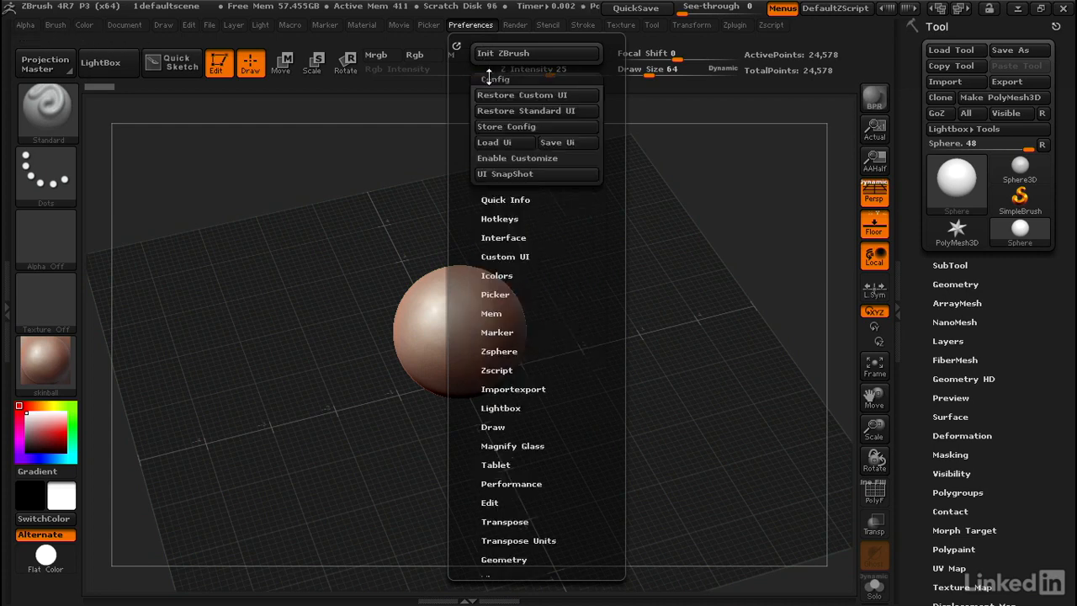
pyautogui.click(539, 126)
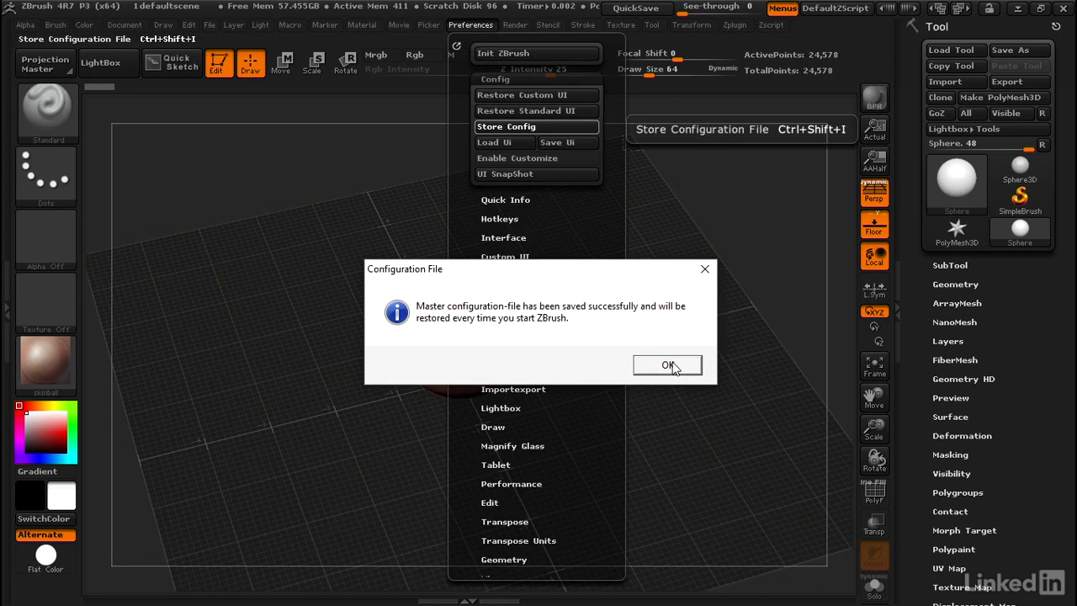
pyautogui.click(671, 365)
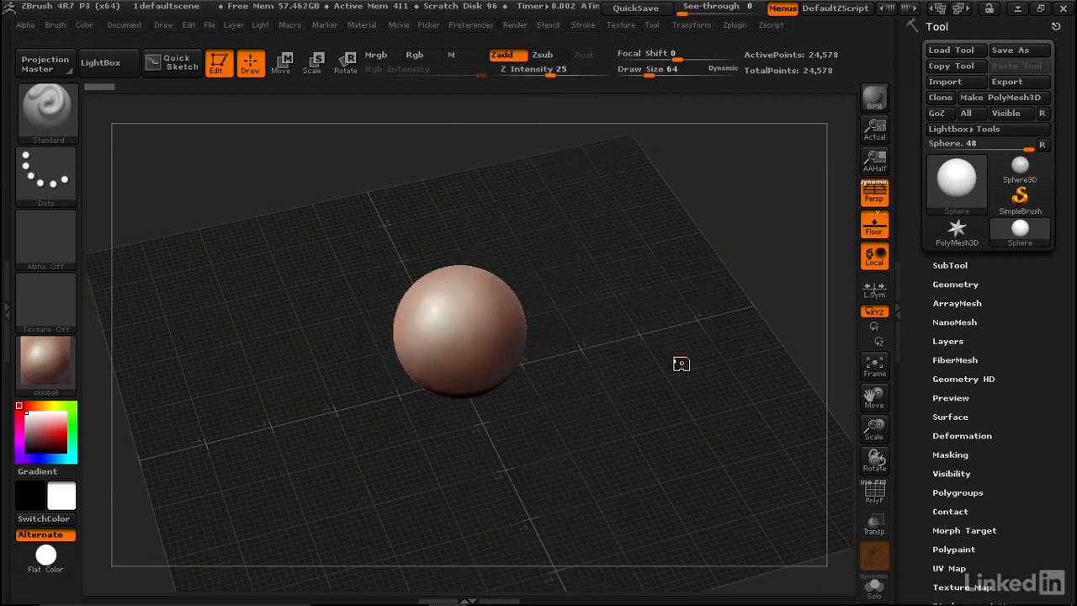